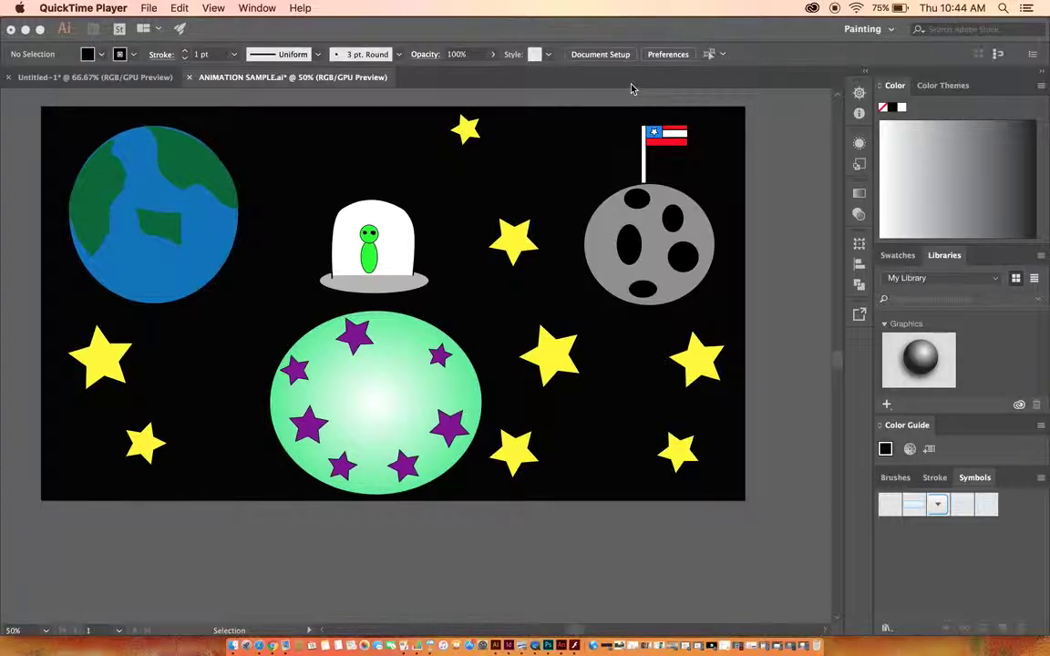
# Step: Shift the floating Layers panel slightly left and move the Tools panel to the left screen edge
pyautogui.click(540, 101)
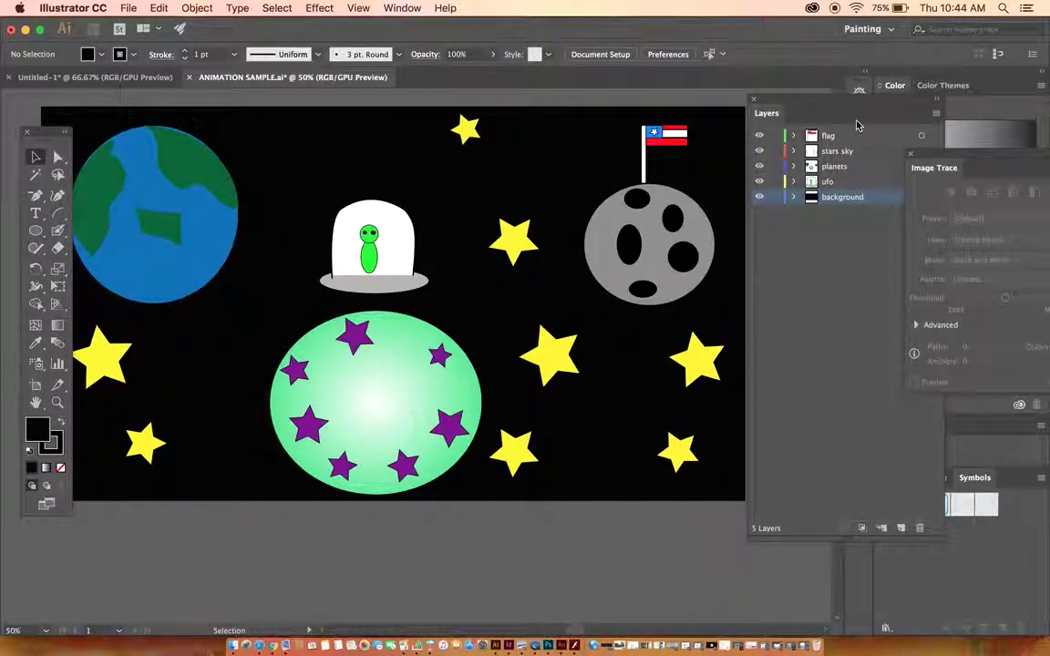
pyautogui.moveTo(836, 104)
pyautogui.mouseDown()
pyautogui.moveTo(868, 108)
pyautogui.moveTo(820, 102)
pyautogui.mouseUp()
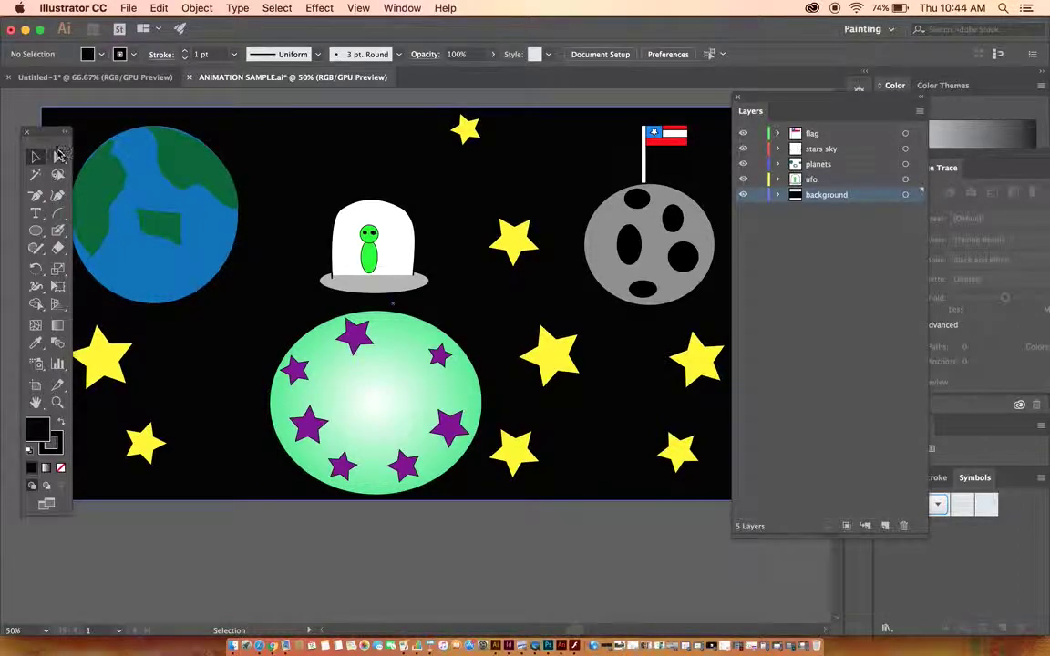
pyautogui.moveTo(64, 136); pyautogui.dragTo(42, 136)
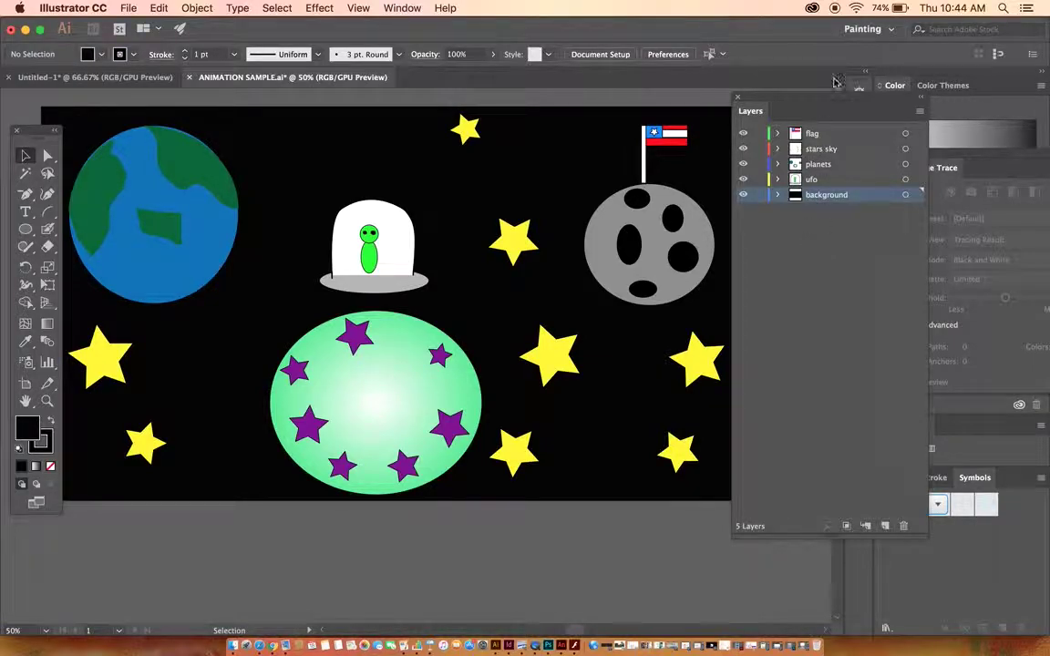
pyautogui.click(743, 195)
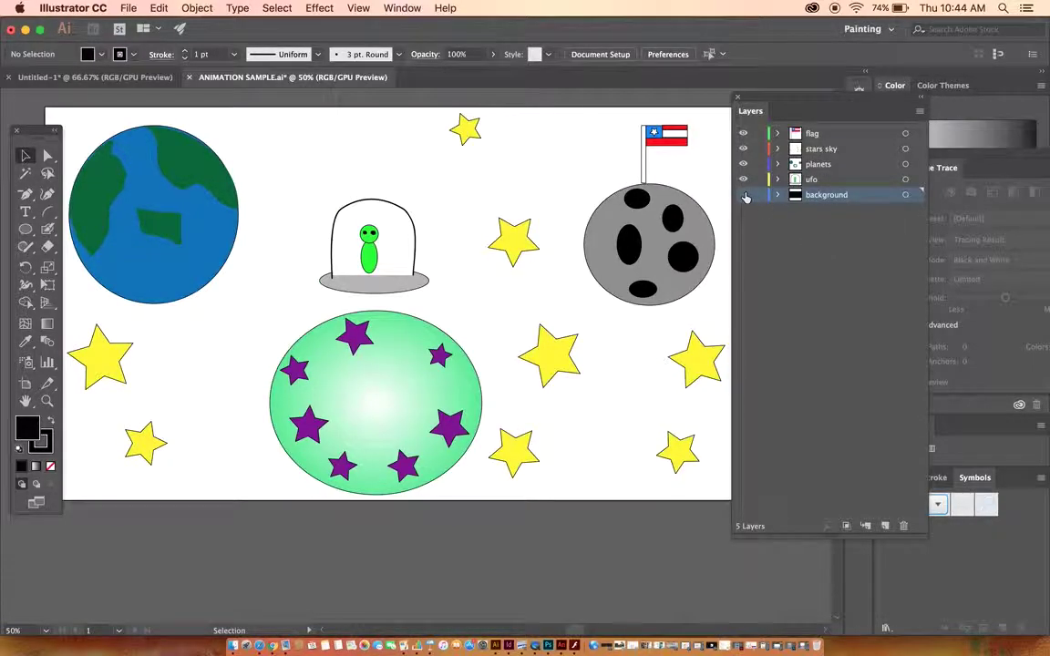
pyautogui.click(743, 195)
pyautogui.click(744, 180)
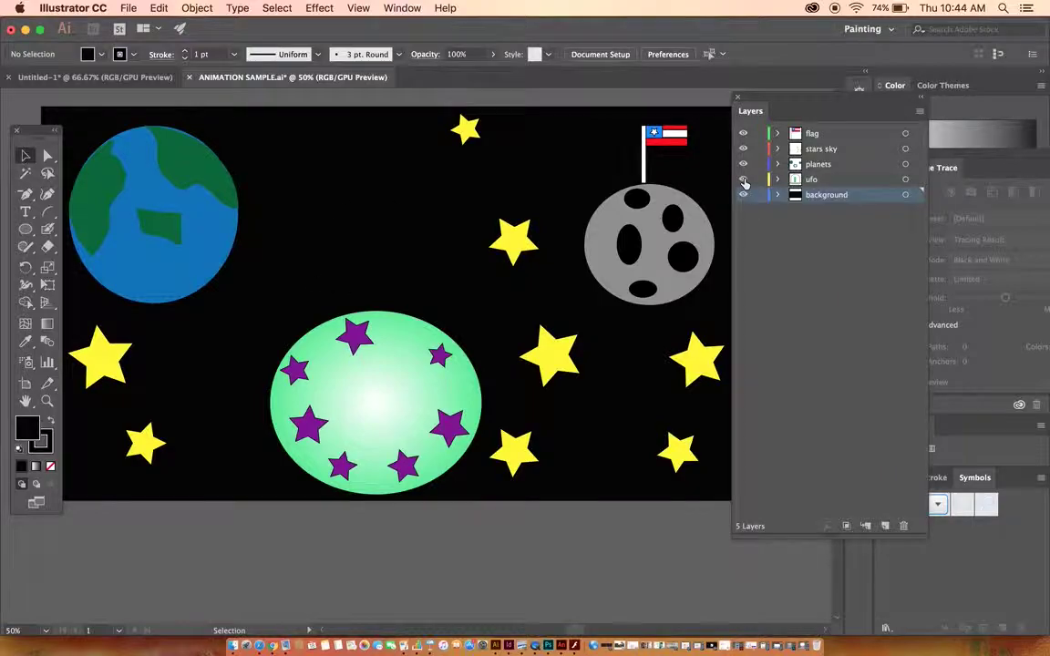
pyautogui.click(742, 180)
pyautogui.click(742, 164)
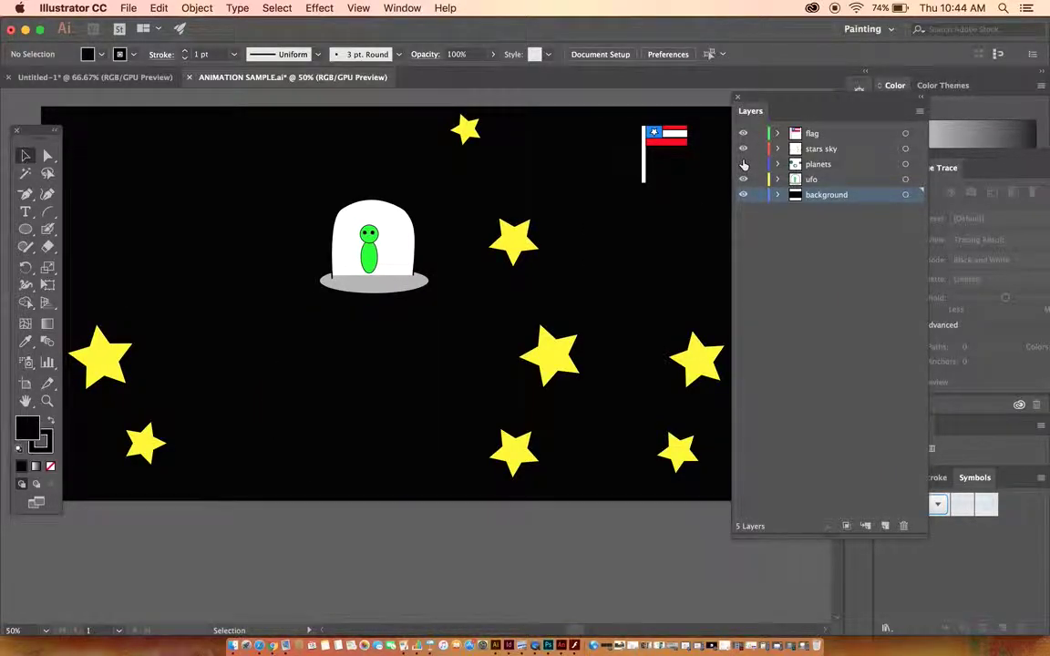
pyautogui.click(742, 164)
pyautogui.click(743, 148)
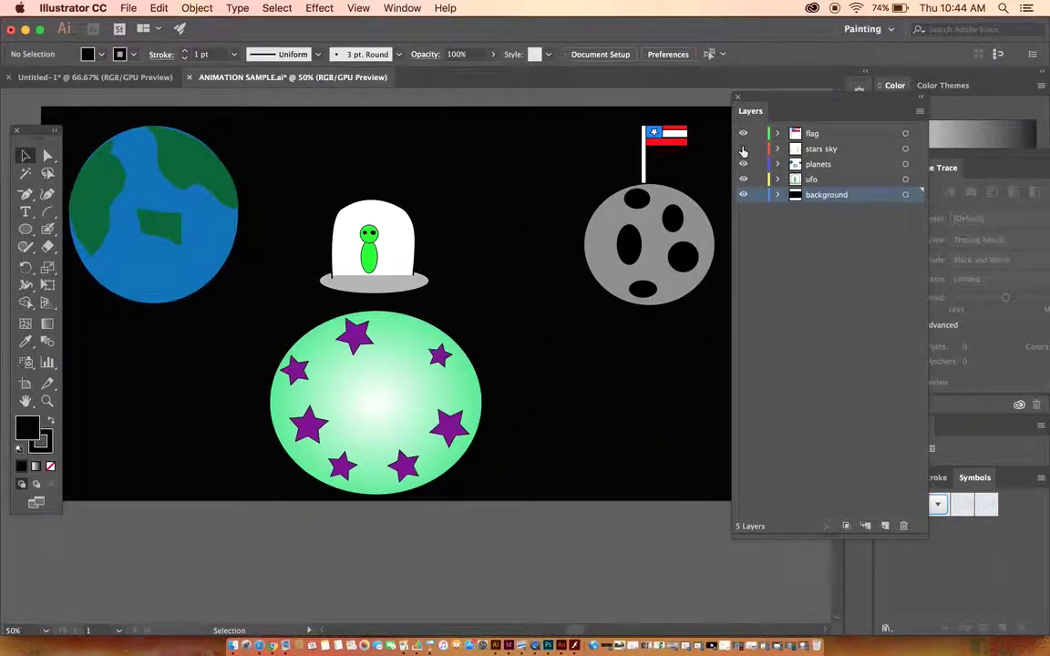
pyautogui.click(742, 148)
pyautogui.click(743, 133)
pyautogui.click(742, 133)
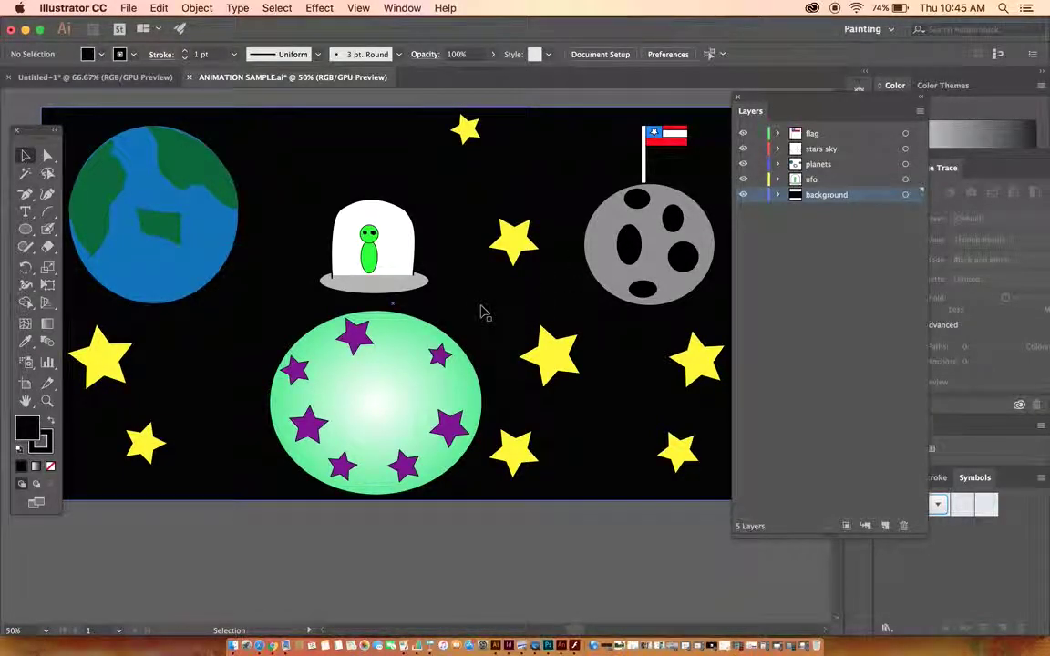
# Step: Lock the flag, planets, ufo and background layers, leaving only the stars sky layer unlocked
pyautogui.click(759, 179)
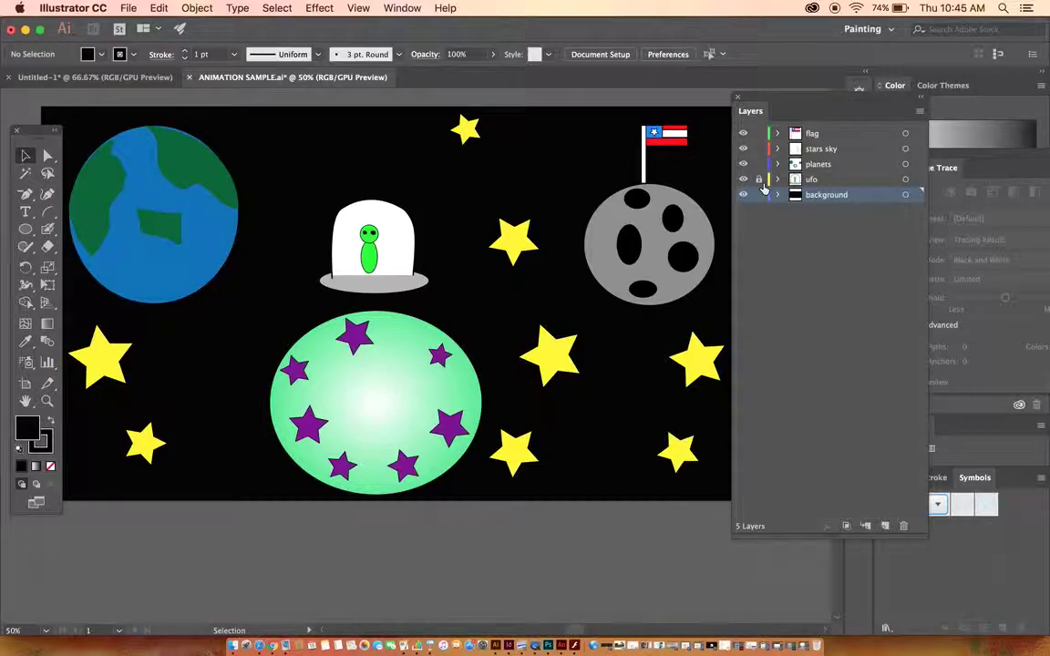
pyautogui.click(759, 180)
pyautogui.click(501, 180)
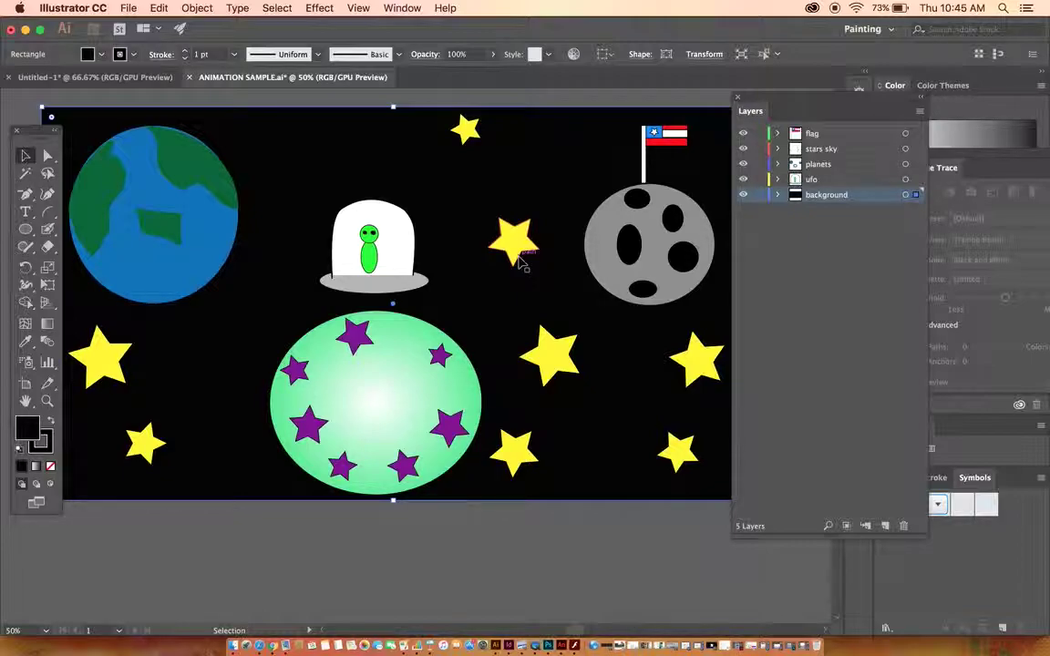
pyautogui.click(436, 569)
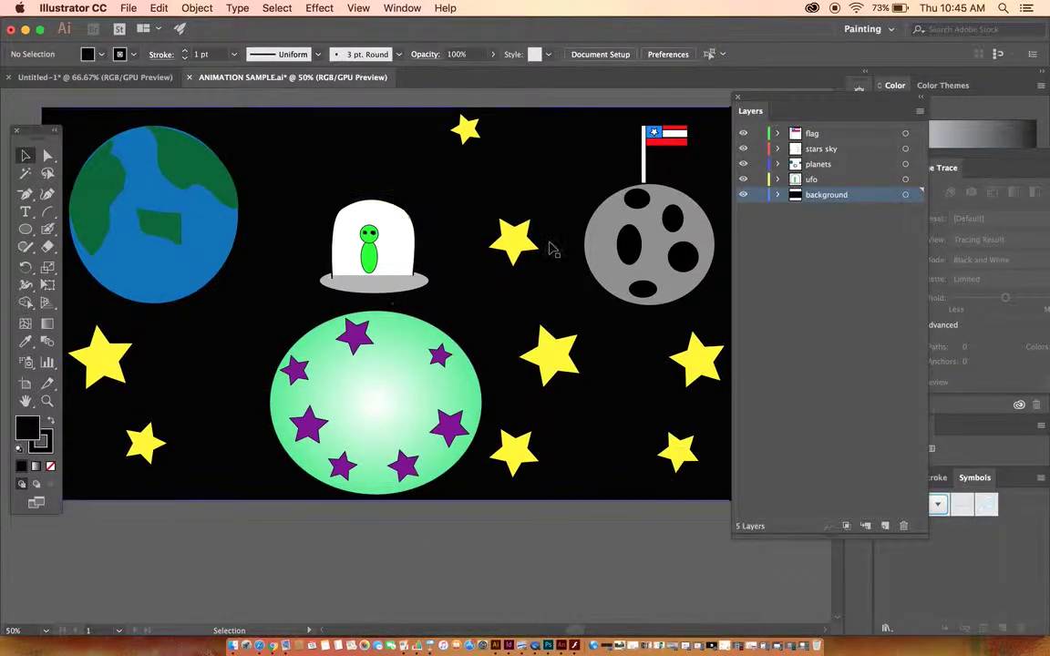
pyautogui.press('super+a')
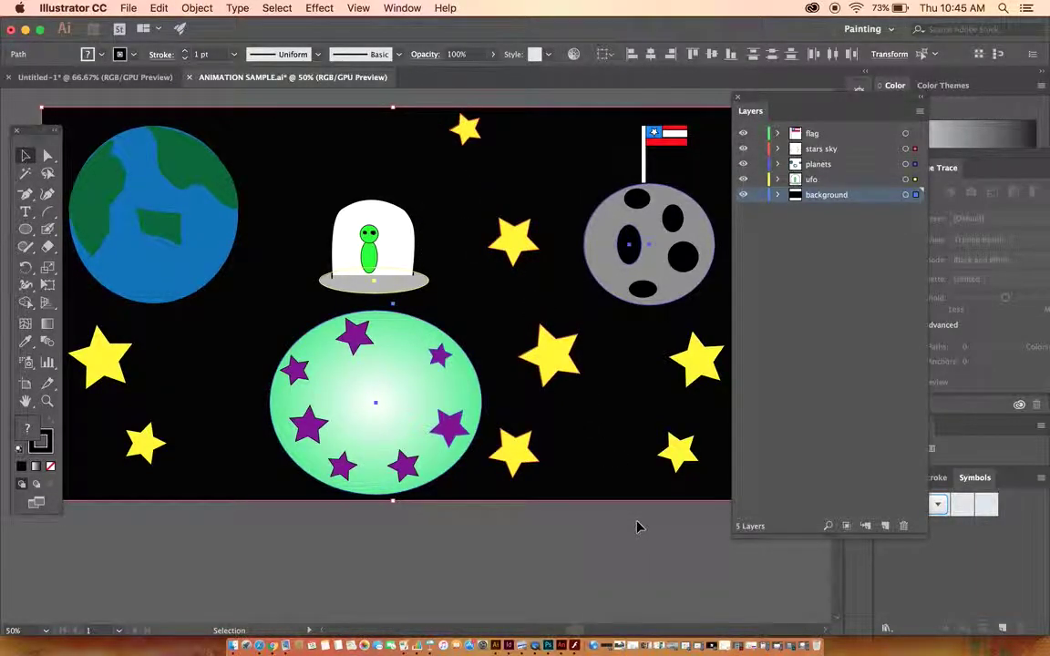
pyautogui.click(558, 541)
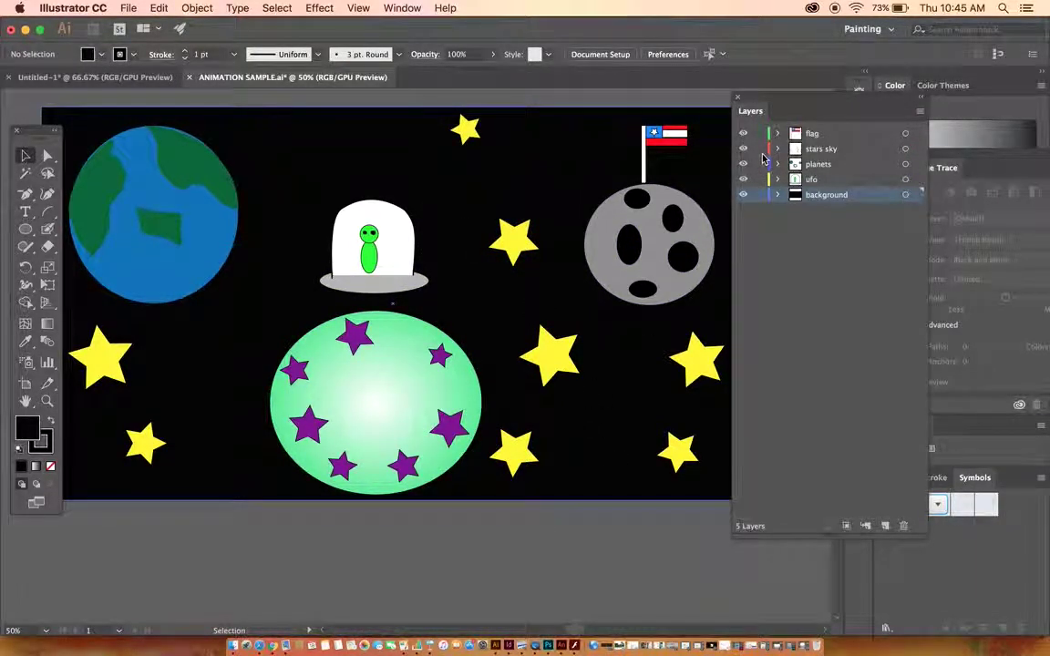
pyautogui.moveTo(758, 134); pyautogui.dragTo(758, 195)
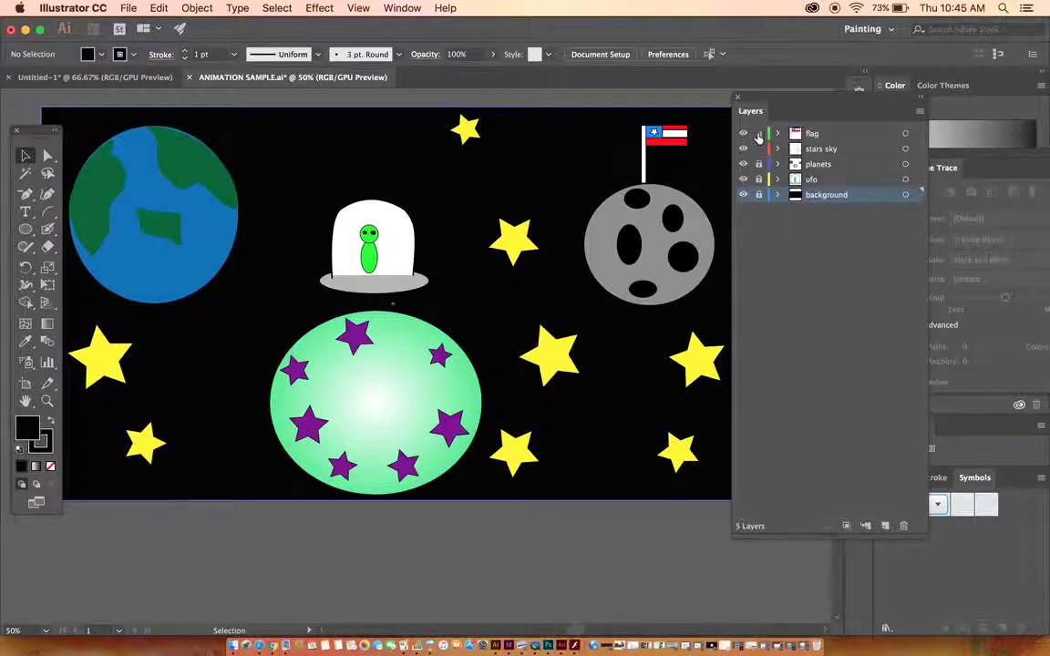
pyautogui.click(820, 148)
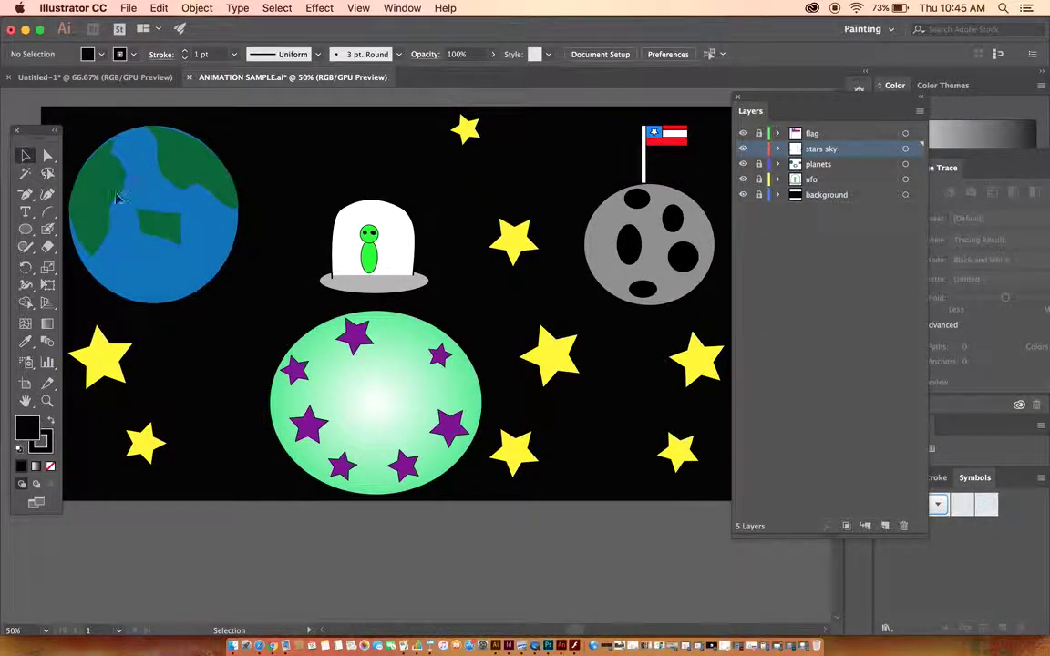
# Step: Nudge the star right of the green planet a few pixels up-right, then unlock all layers
pyautogui.moveTo(44, 96); pyautogui.dragTo(722, 541)
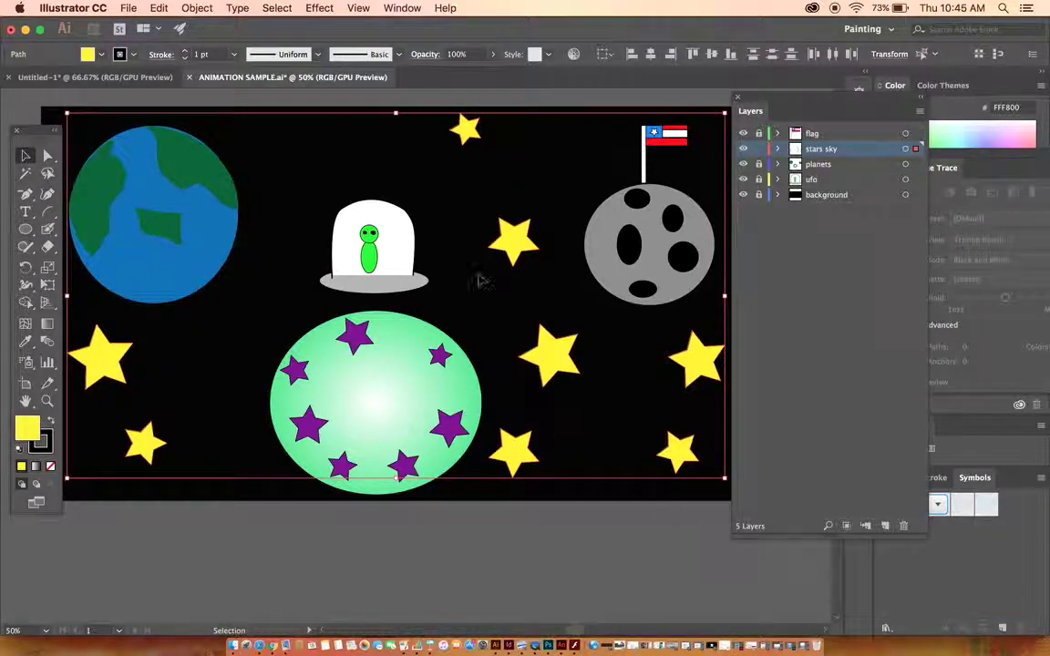
pyautogui.click(547, 360)
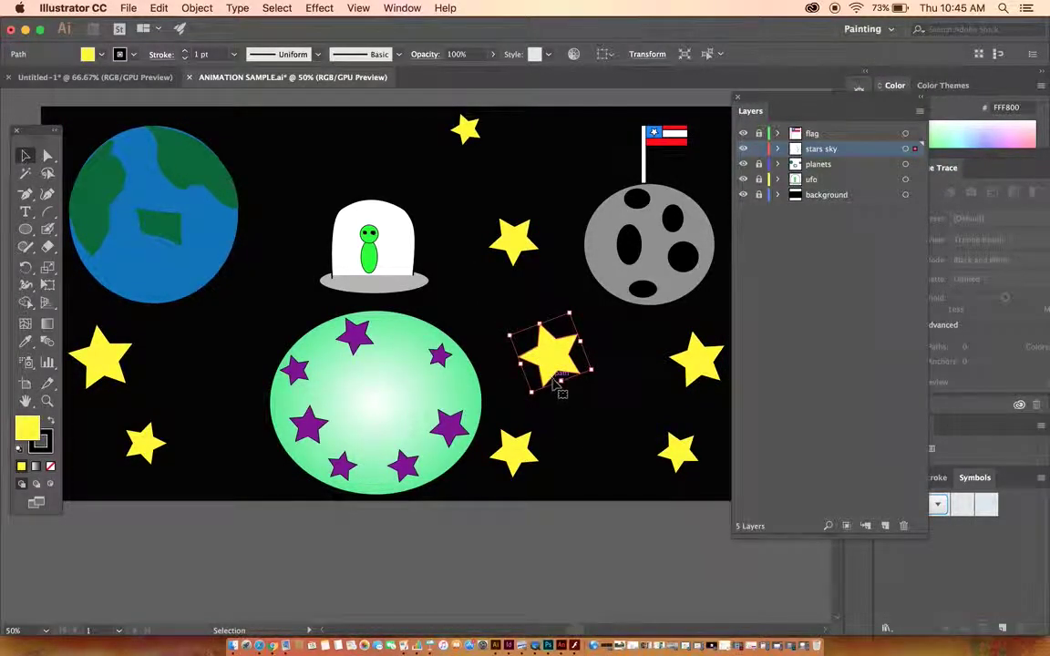
pyautogui.click(527, 579)
pyautogui.moveTo(546, 360); pyautogui.dragTo(552, 357)
pyautogui.click(543, 544)
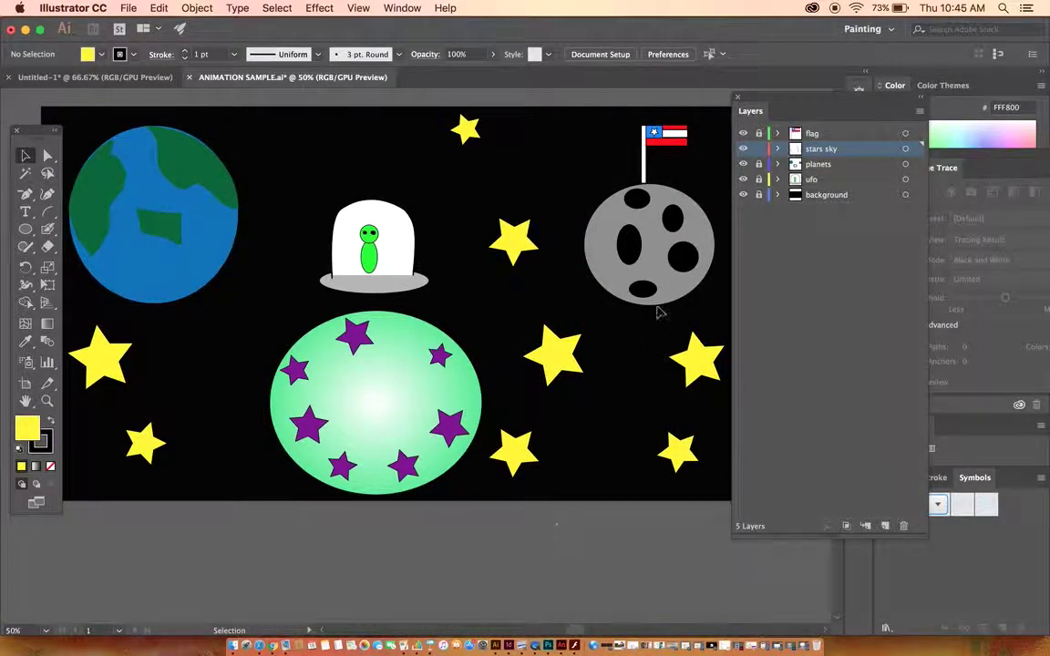
pyautogui.moveTo(758, 164); pyautogui.dragTo(761, 196)
pyautogui.click(758, 133)
# Step: Create a new HTML5 Canvas document in Animate sized 1920 × 1080 px
pyautogui.click(560, 646)
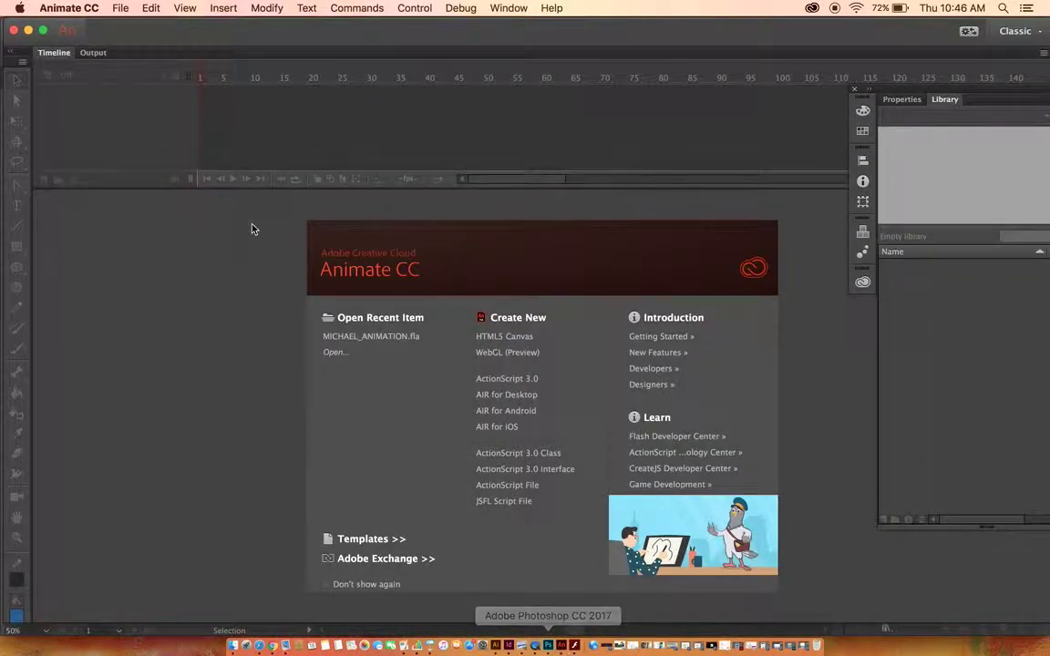
pyautogui.click(151, 8)
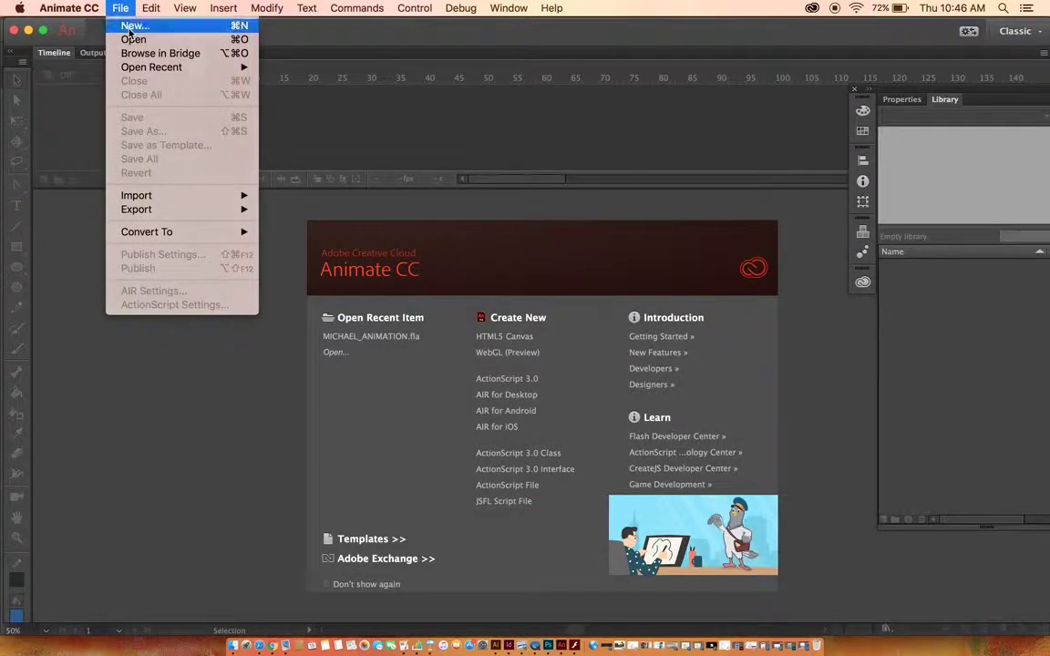
pyautogui.click(127, 28)
pyautogui.click(547, 233)
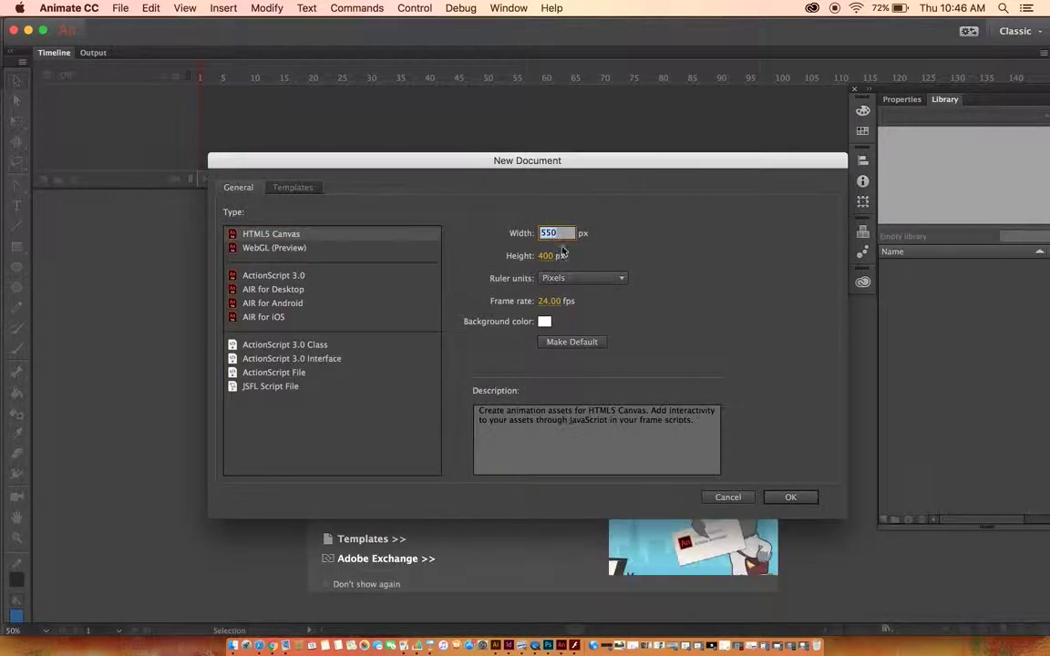
pyautogui.write('1920')
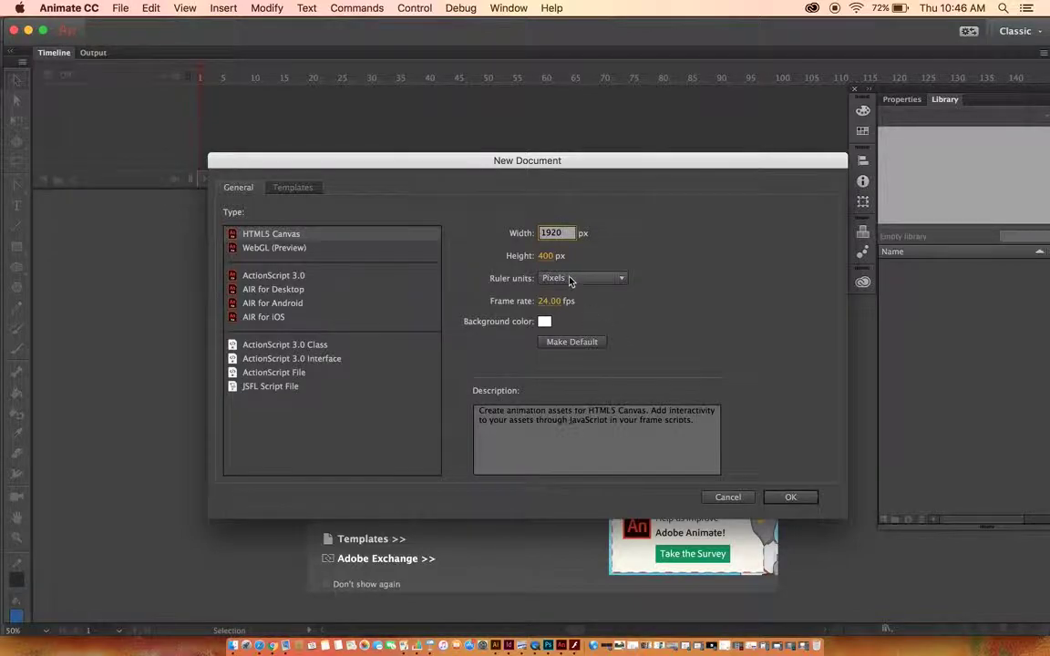
pyautogui.press('Tab')
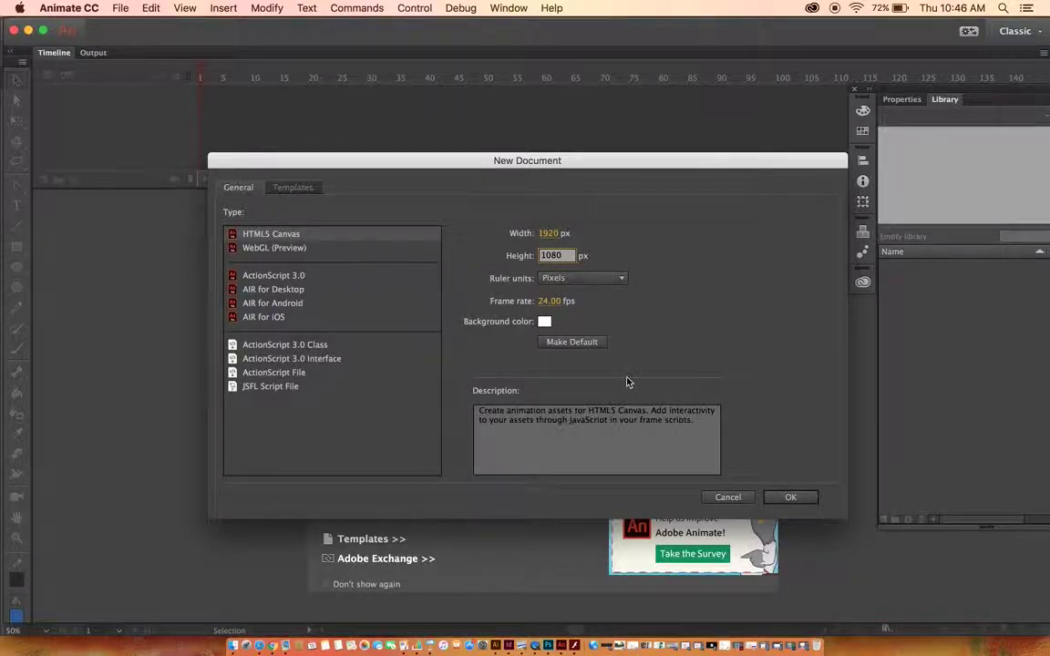
pyautogui.click(792, 496)
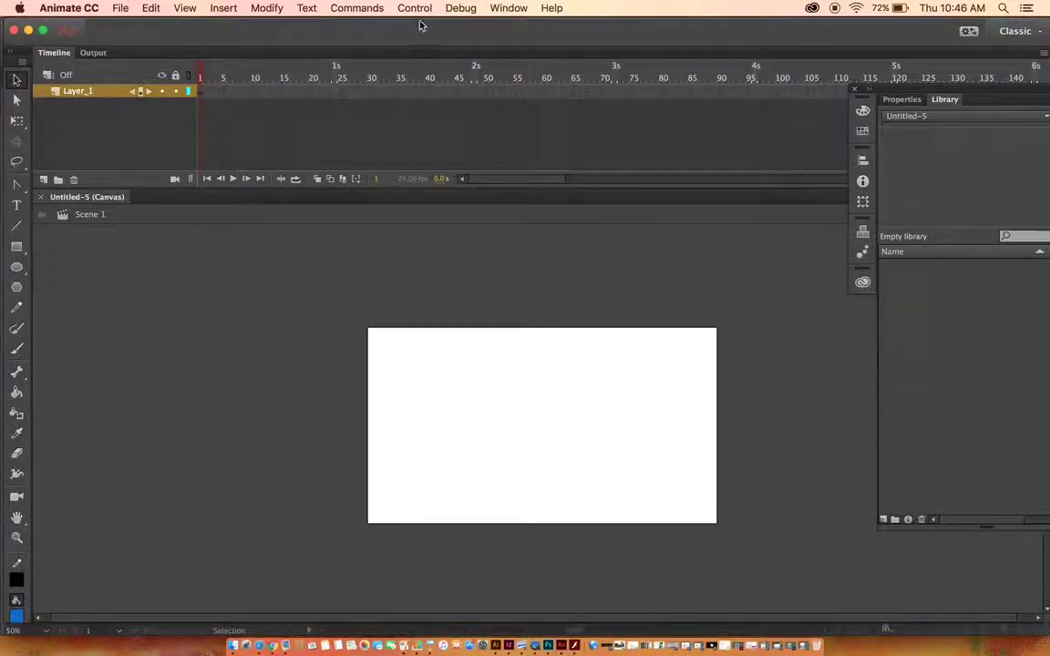
# Step: Select the black background rectangle in the Illustrator artwork
pyautogui.moveTo(431, 28); pyautogui.dragTo(398, 42)
pyautogui.click(362, 39)
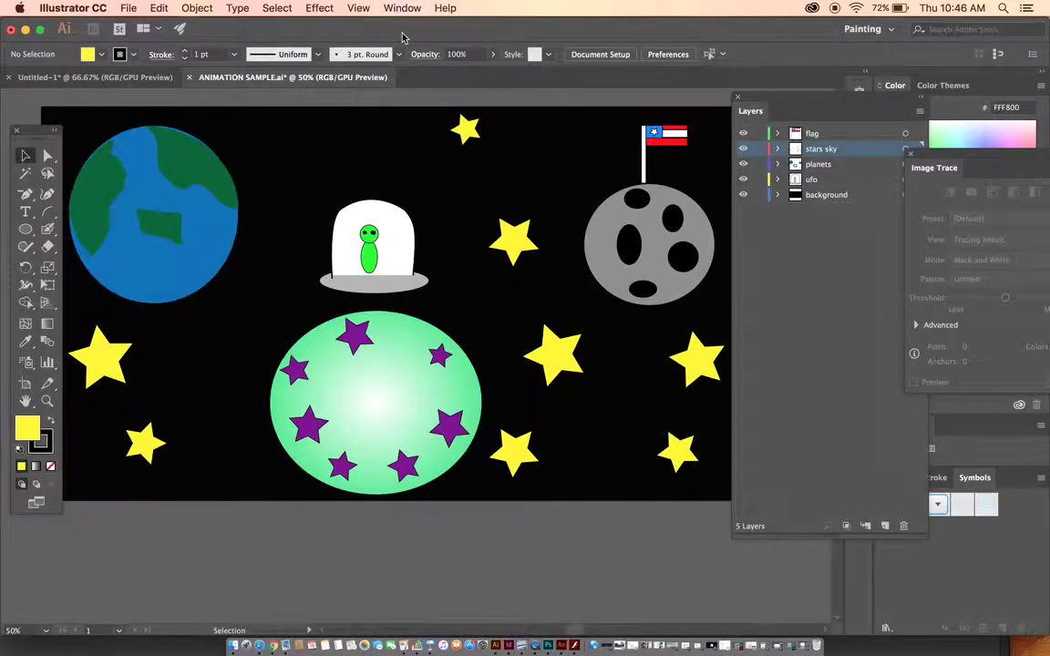
pyautogui.click(403, 134)
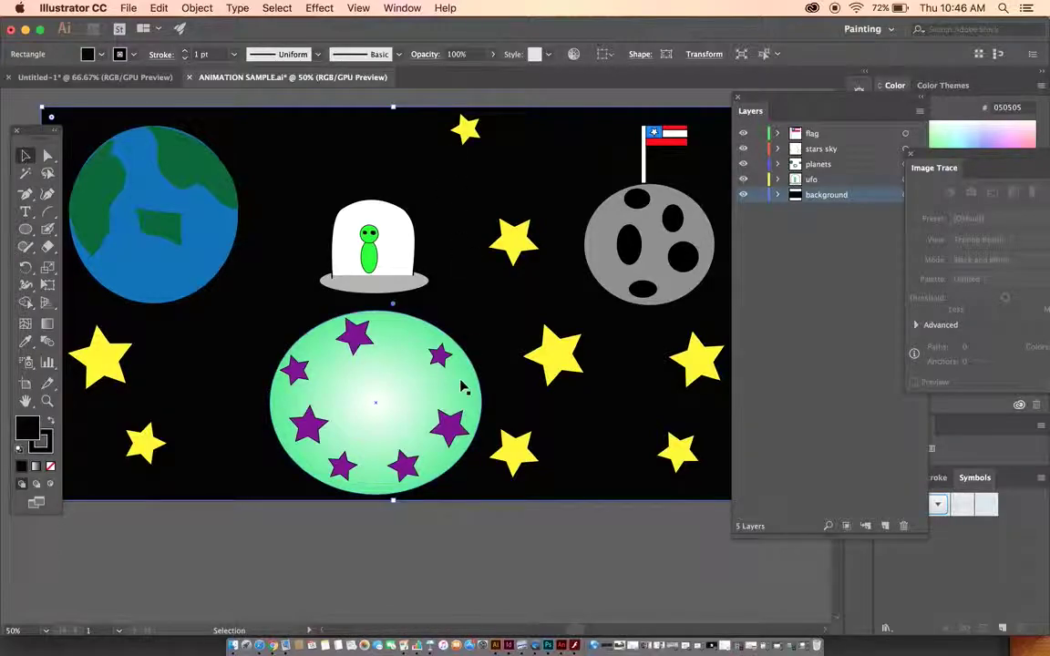
# Step: Paste the background onto Animate's stage and add an empty layer above it
pyautogui.click(561, 647)
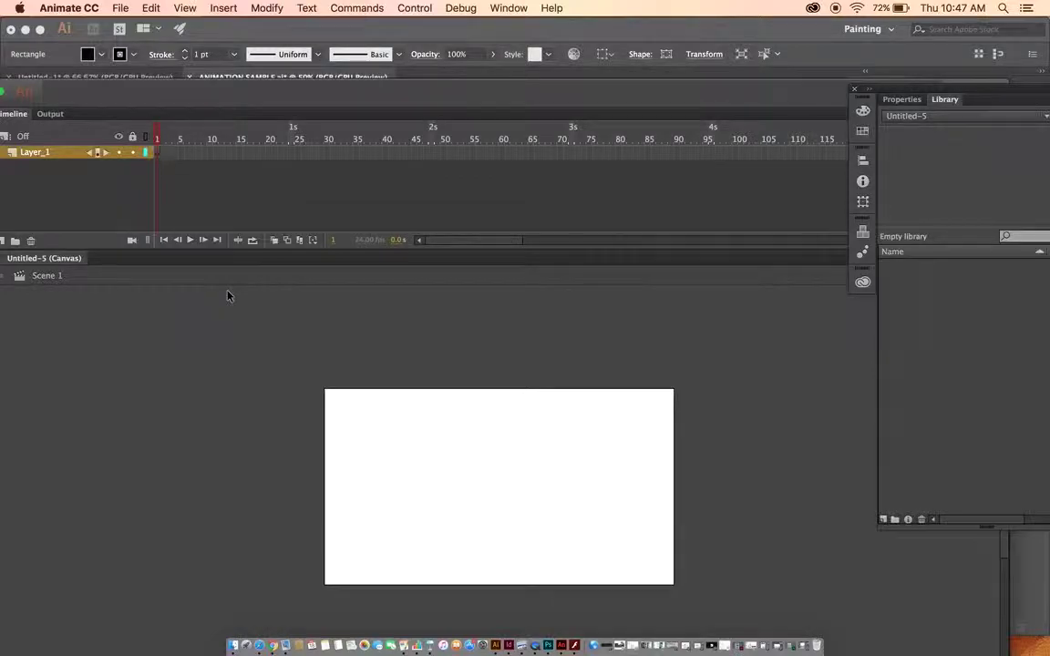
pyautogui.press('super+v')
pyautogui.click(568, 377)
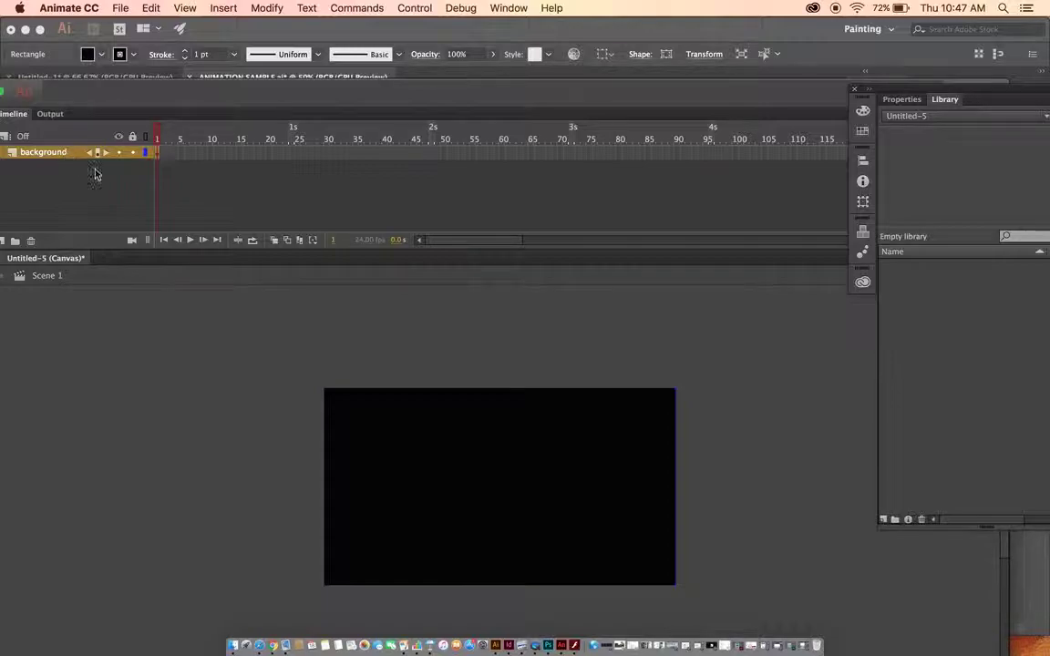
pyautogui.click(4, 242)
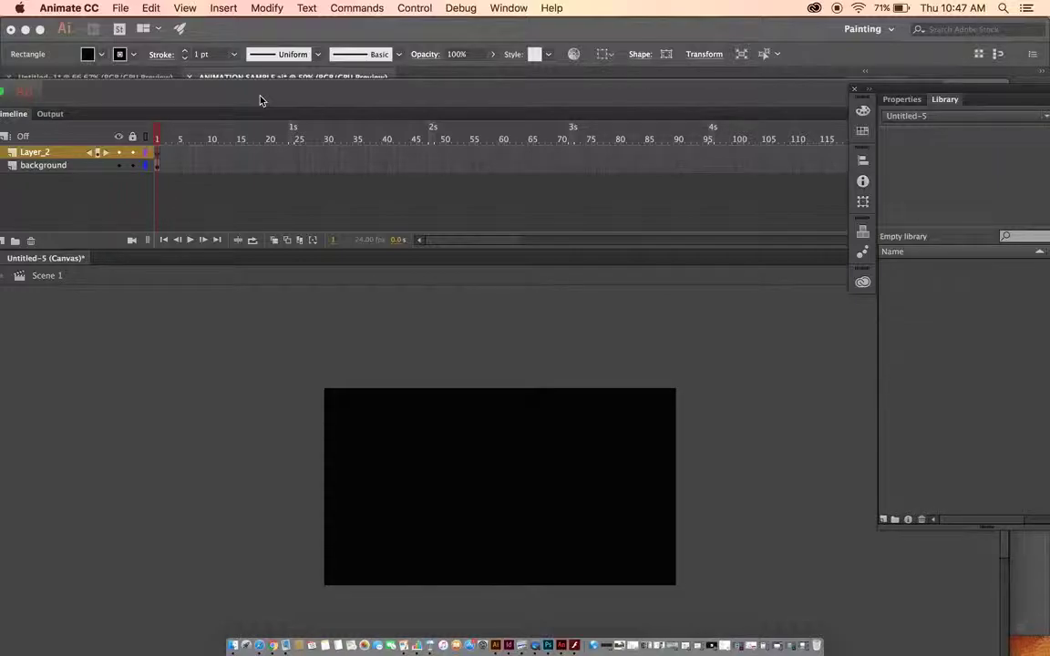
# Step: Lock the background, ufo and stars sky layers and select all the planets artwork
pyautogui.click(282, 39)
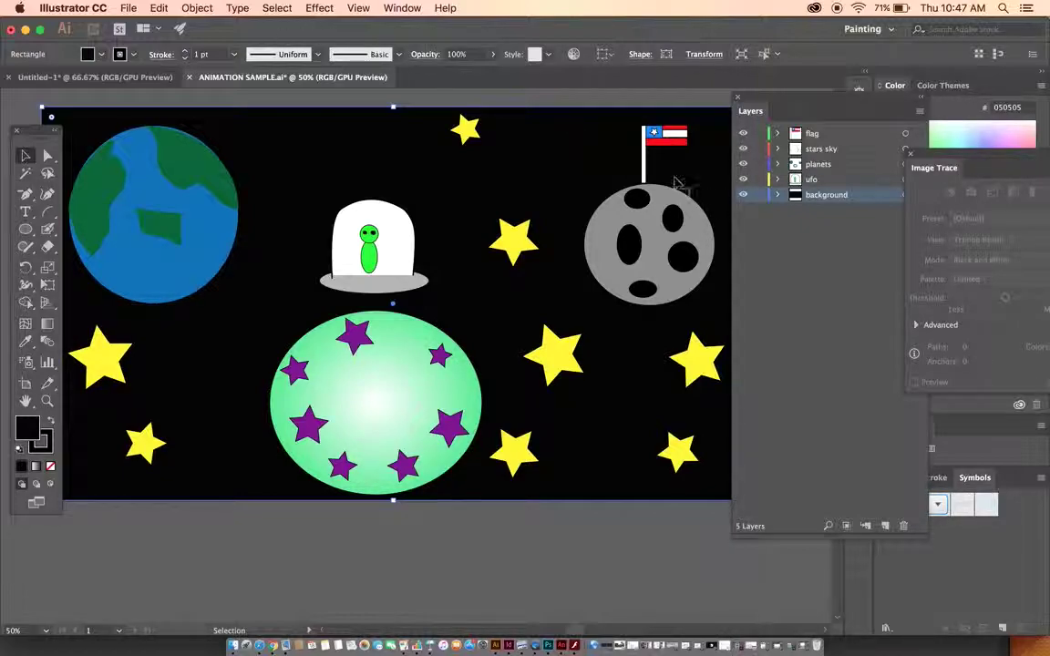
pyautogui.click(760, 195)
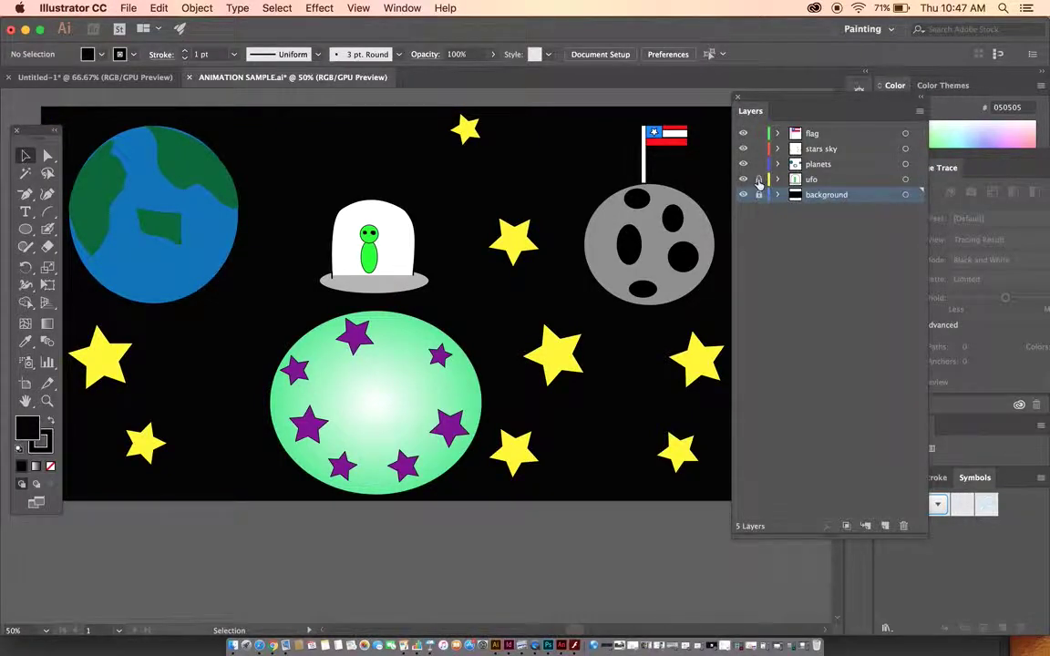
pyautogui.moveTo(758, 181); pyautogui.dragTo(760, 139)
pyautogui.press('super+a')
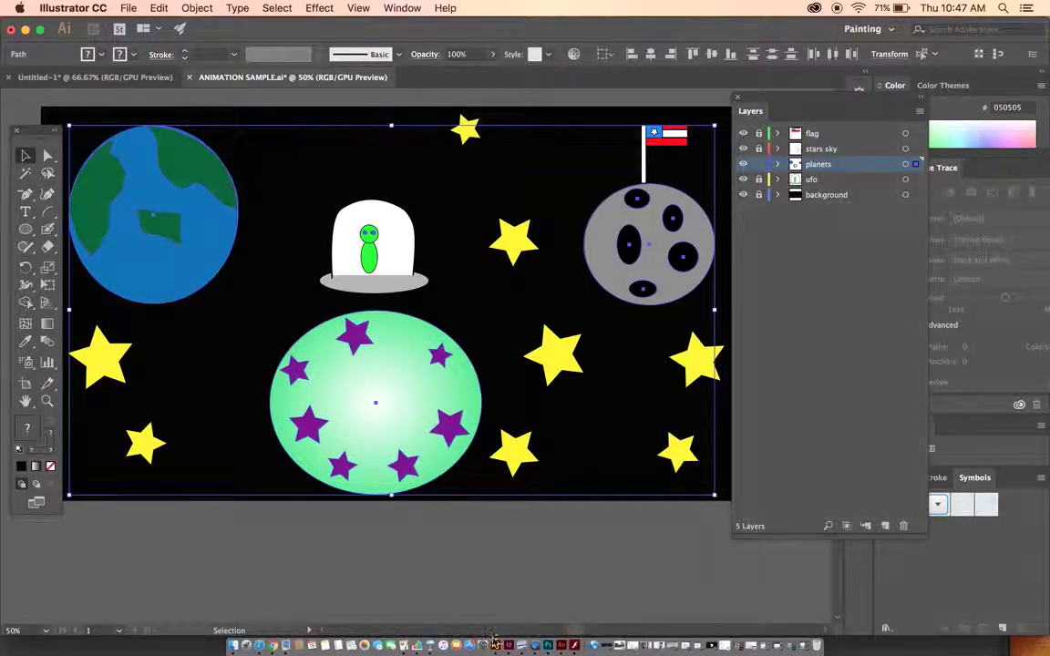
# Step: Paste the planets into Animate keeping layers, then add a new Layer_3 above the planets layer
pyautogui.click(560, 646)
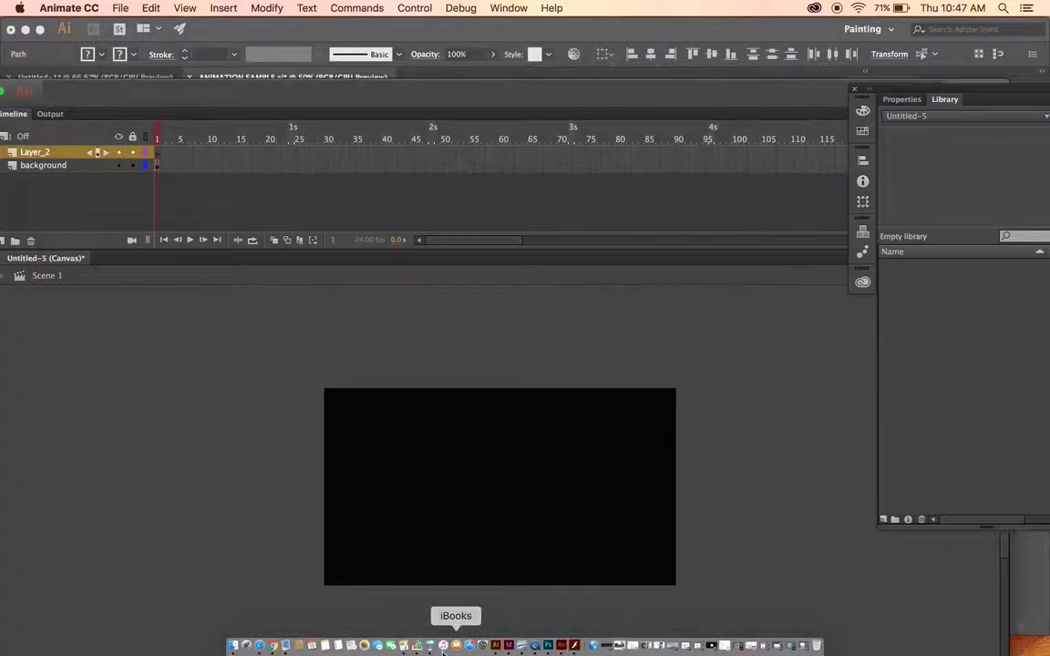
pyautogui.press('super+v')
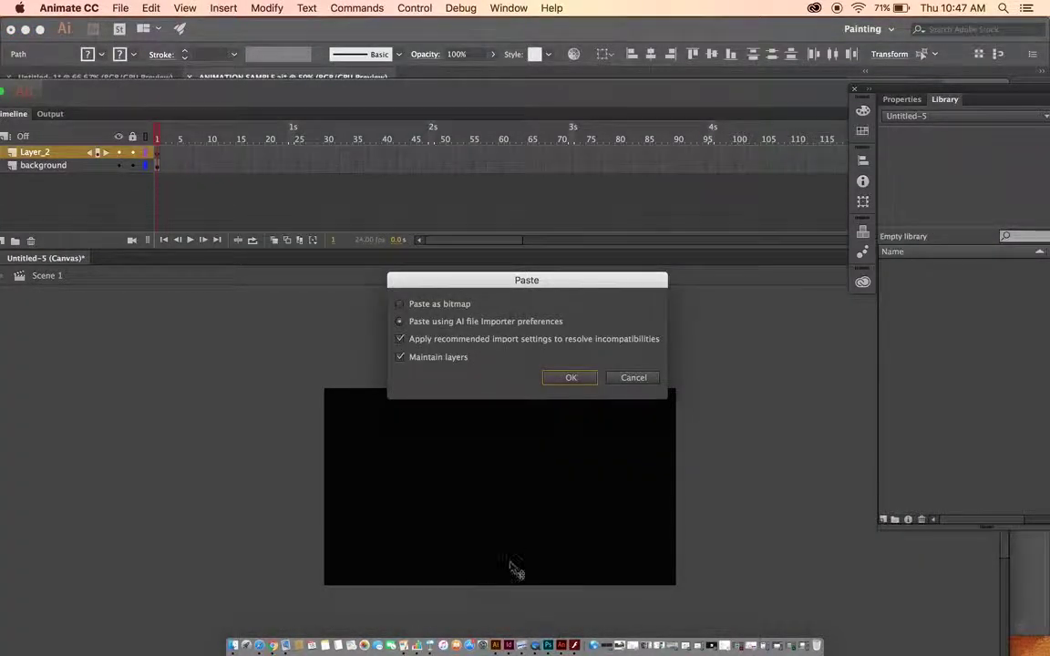
pyautogui.click(563, 376)
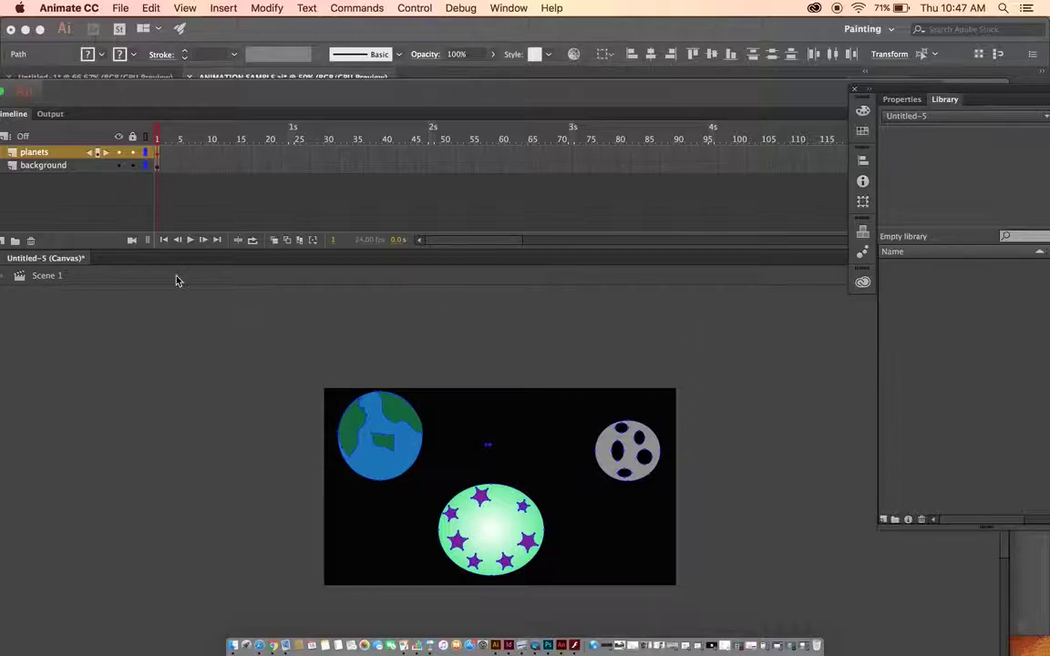
pyautogui.click(41, 155)
pyautogui.click(13, 239)
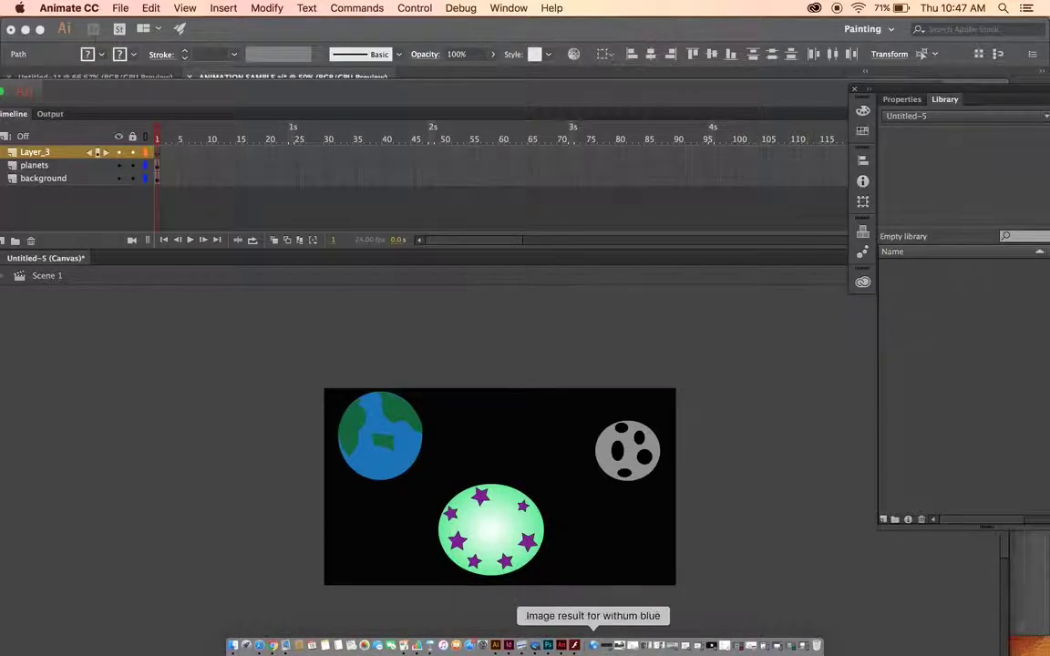
pyautogui.click(497, 647)
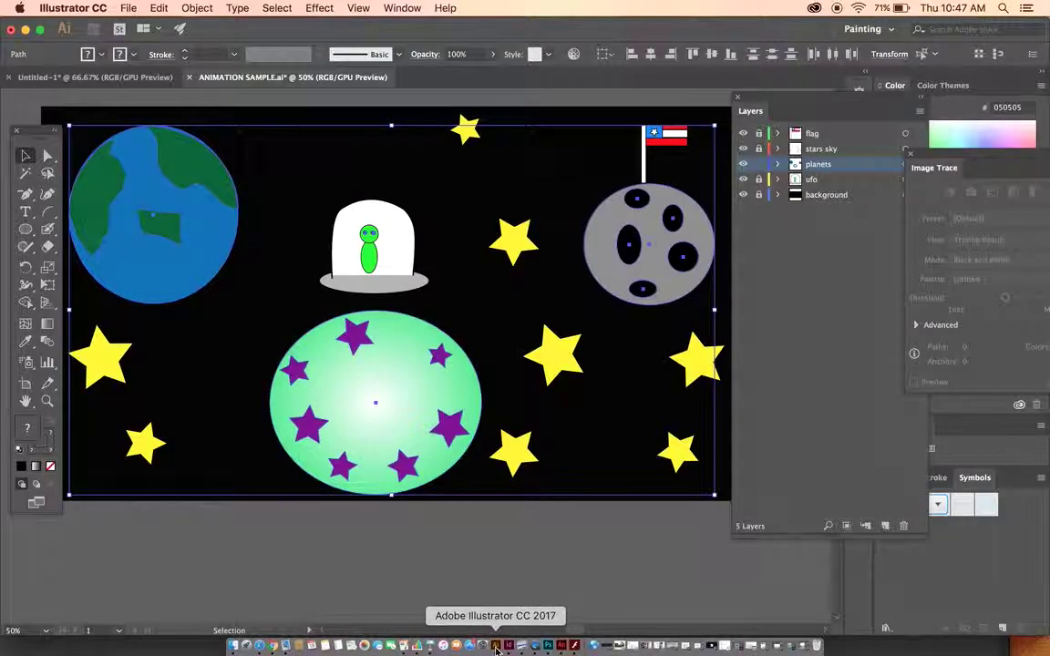
# Step: Lock the planets layer, then marquee-select the UFO dome, alien and saucer and group them
pyautogui.click(492, 544)
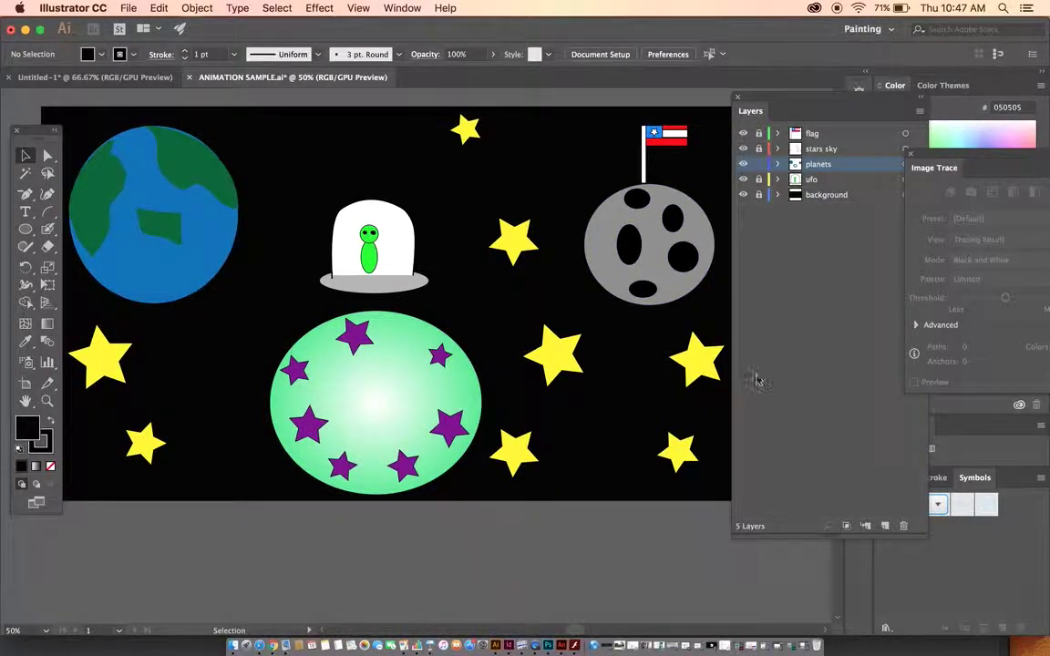
pyautogui.click(760, 179)
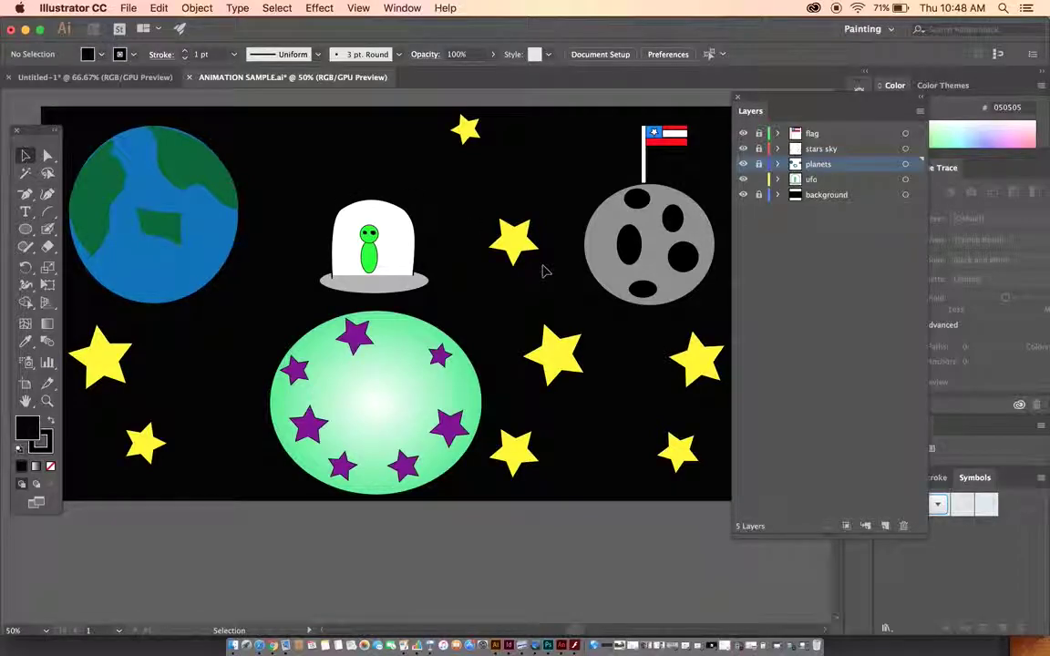
pyautogui.click(777, 180)
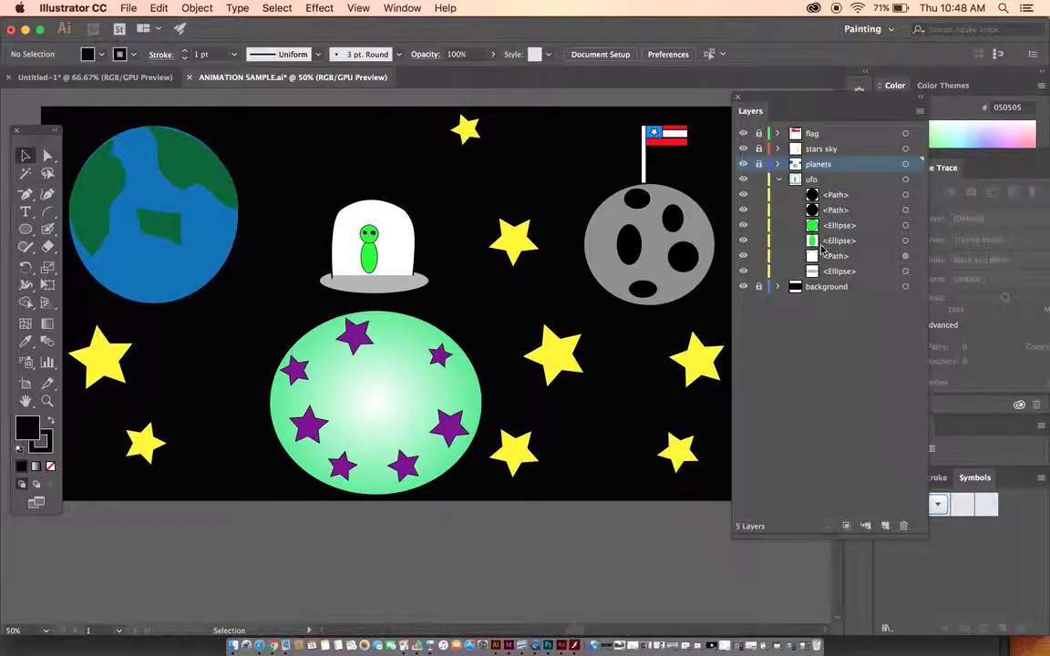
pyautogui.moveTo(405, 233); pyautogui.dragTo(415, 205)
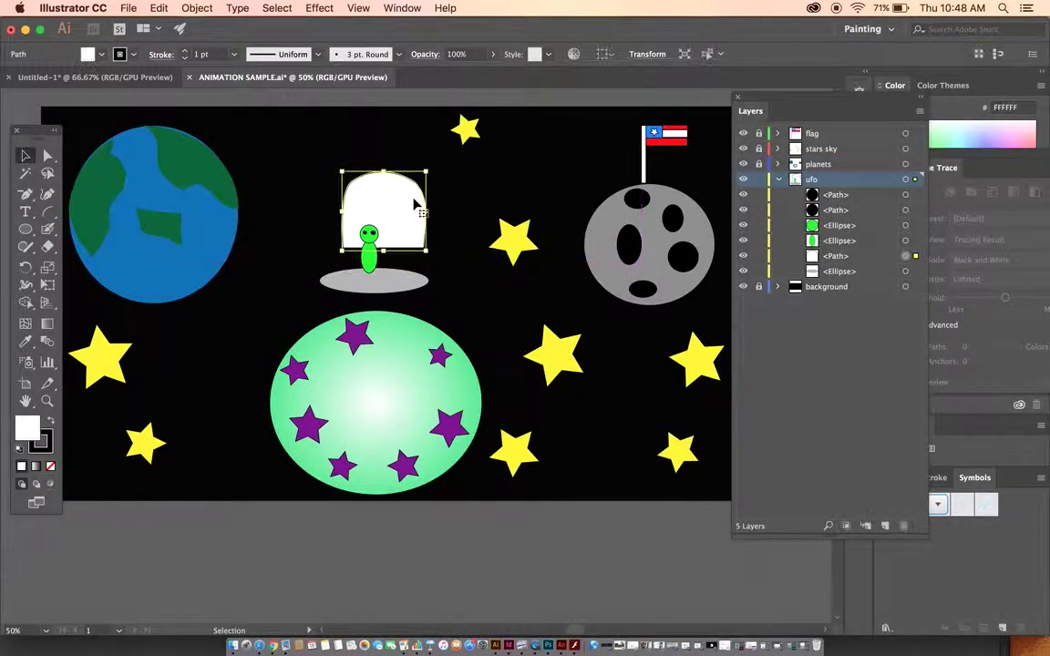
pyautogui.press('super+z')
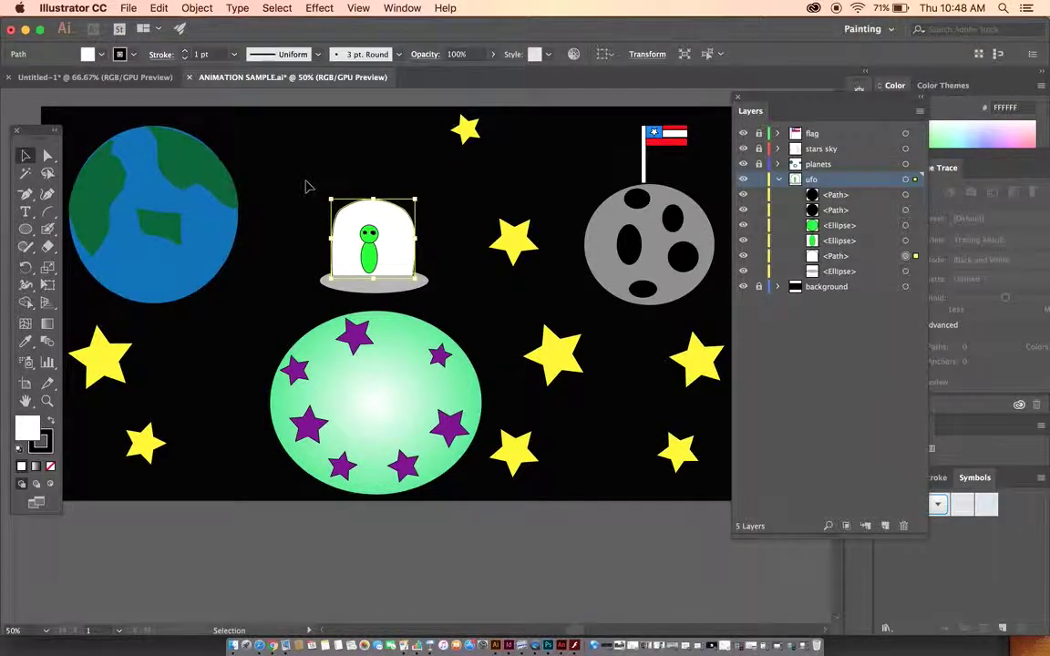
pyautogui.click(307, 193)
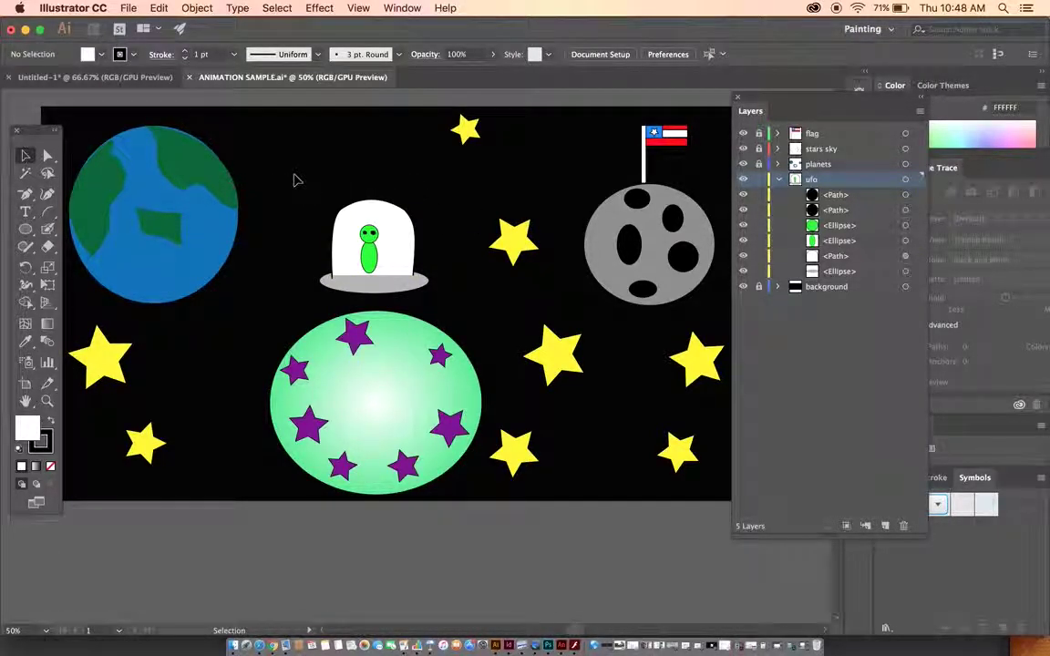
pyautogui.moveTo(293, 173); pyautogui.dragTo(448, 305)
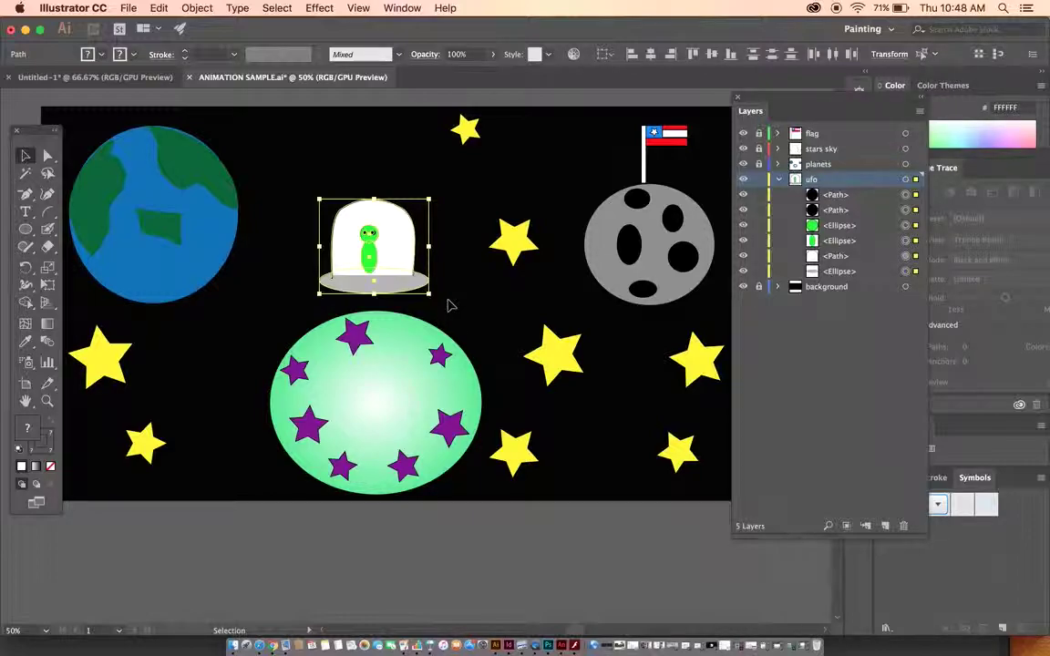
pyautogui.press('super+g')
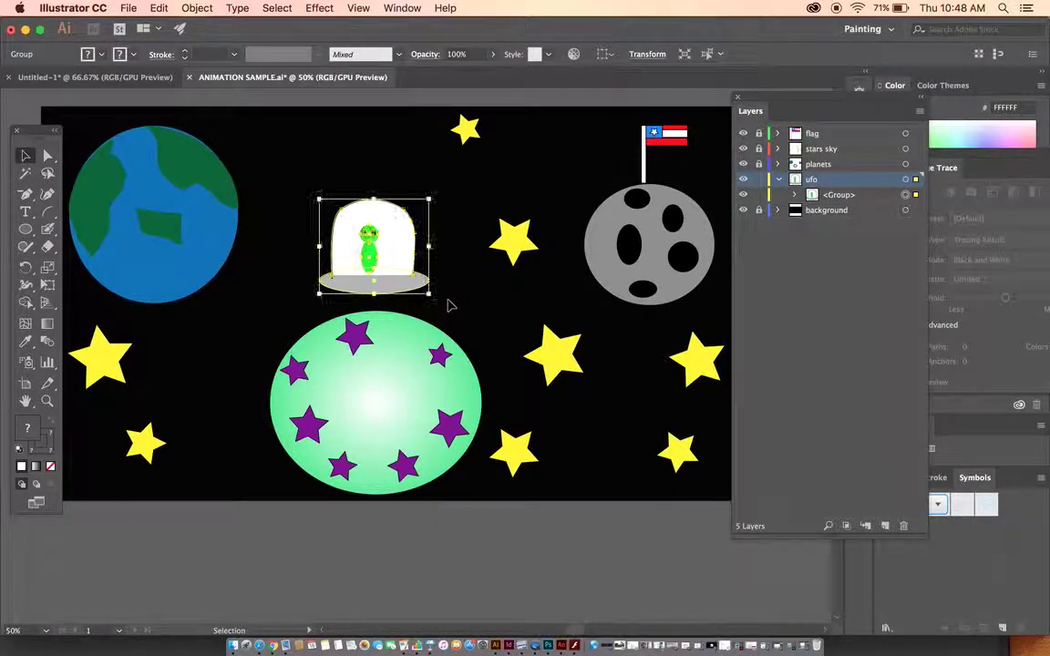
pyautogui.click(357, 164)
# Step: Drag the grouped UFO down so it rests on top of the green planet
pyautogui.moveTo(397, 221)
pyautogui.mouseDown()
pyautogui.moveTo(412, 182)
pyautogui.moveTo(398, 176)
pyautogui.moveTo(417, 206)
pyautogui.moveTo(397, 211)
pyautogui.mouseUp()
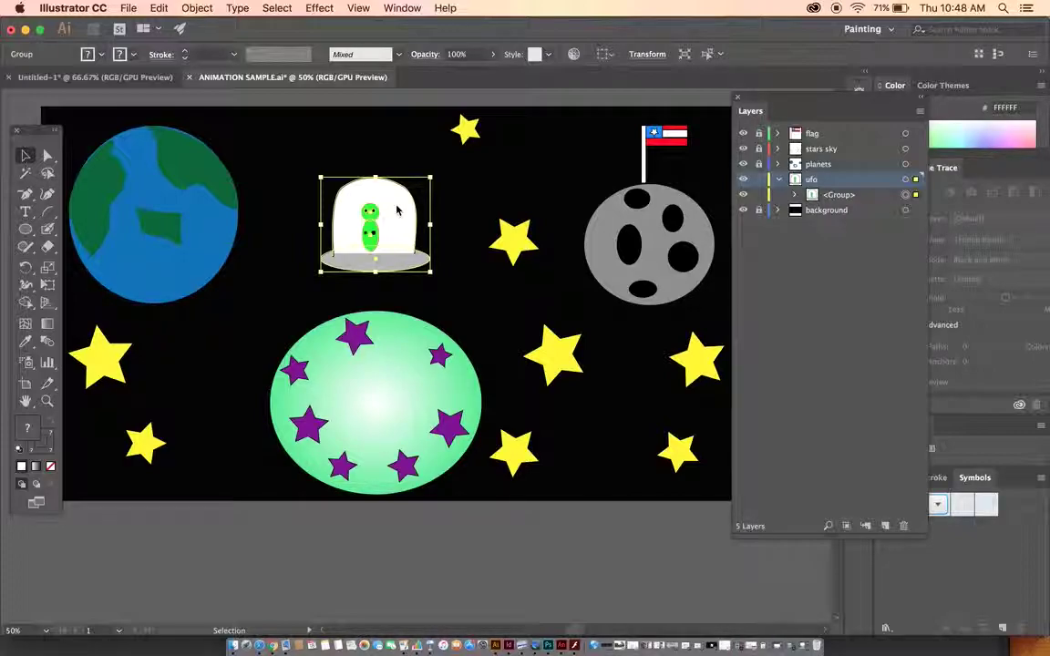
pyautogui.moveTo(401, 209); pyautogui.dragTo(406, 260)
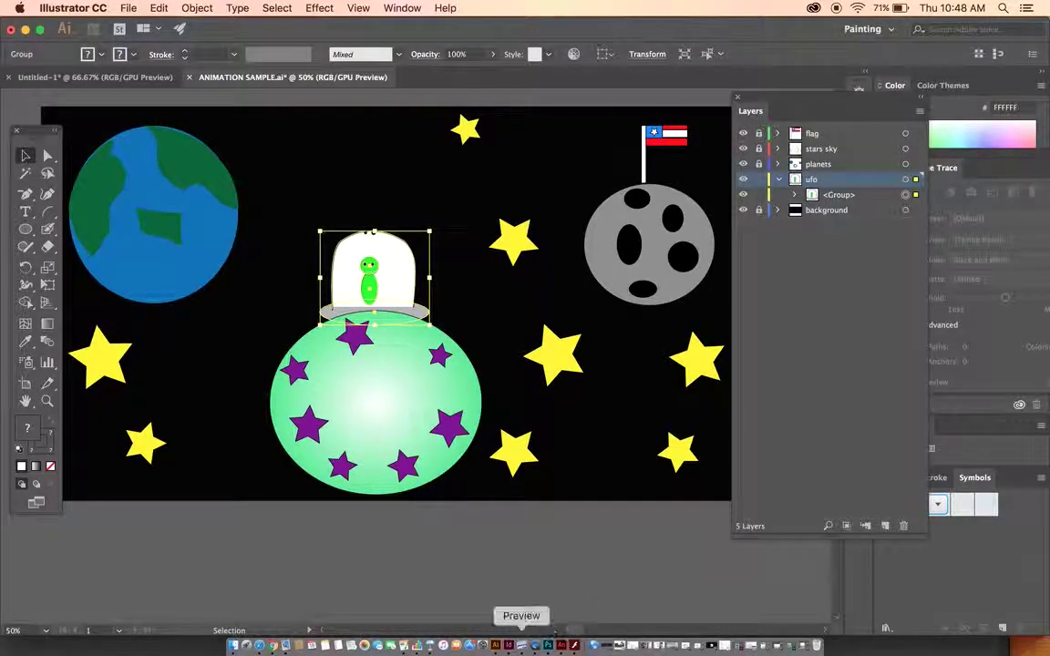
pyautogui.click(561, 647)
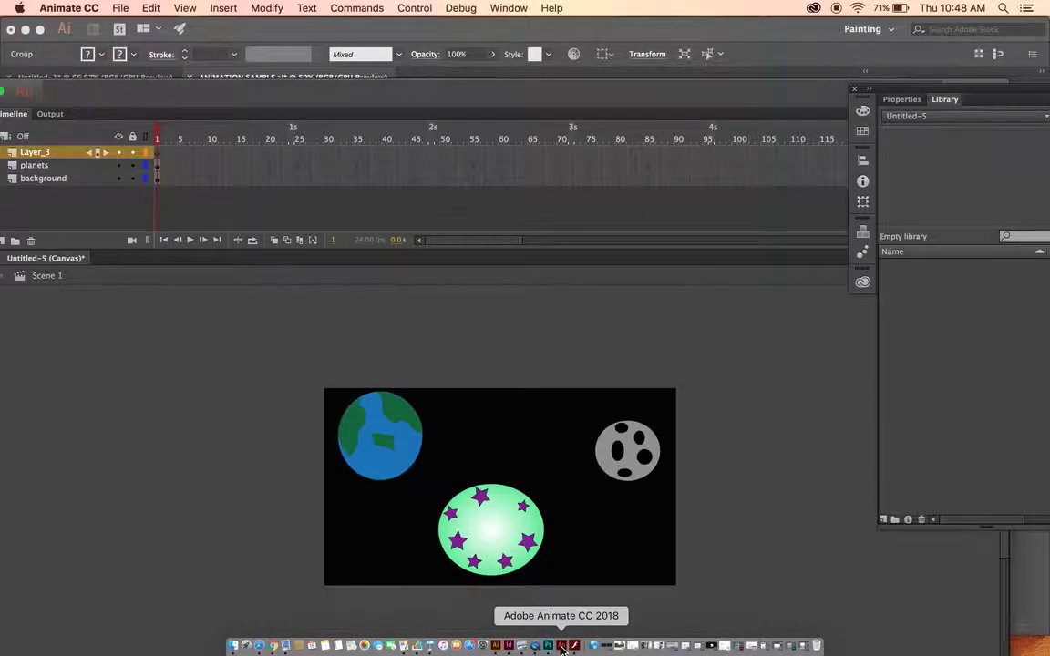
# Step: Paste the UFO into Animate on its own ufo layer and move it to the stage centre
pyautogui.press('super+v')
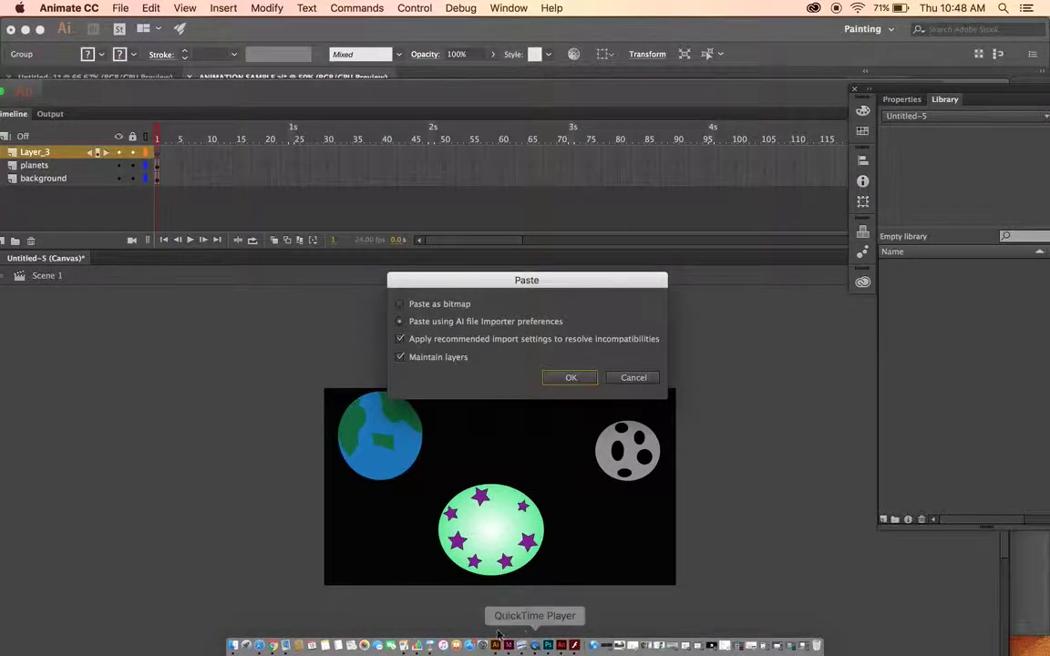
pyautogui.click(583, 379)
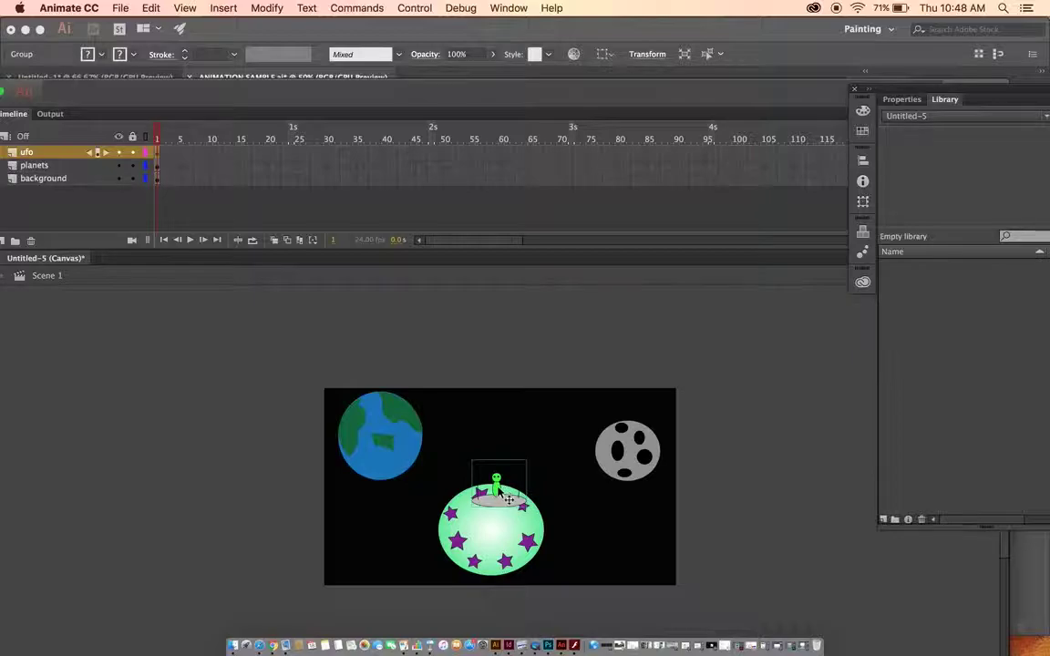
pyautogui.moveTo(499, 498); pyautogui.dragTo(499, 462)
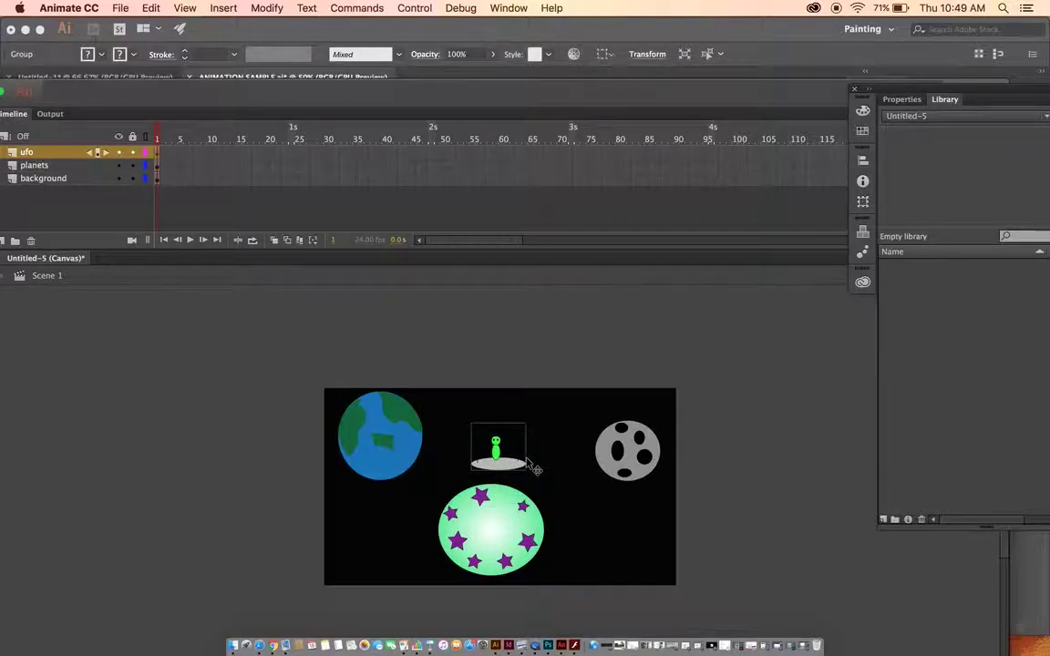
pyautogui.moveTo(534, 467); pyautogui.dragTo(506, 449)
pyautogui.click(497, 646)
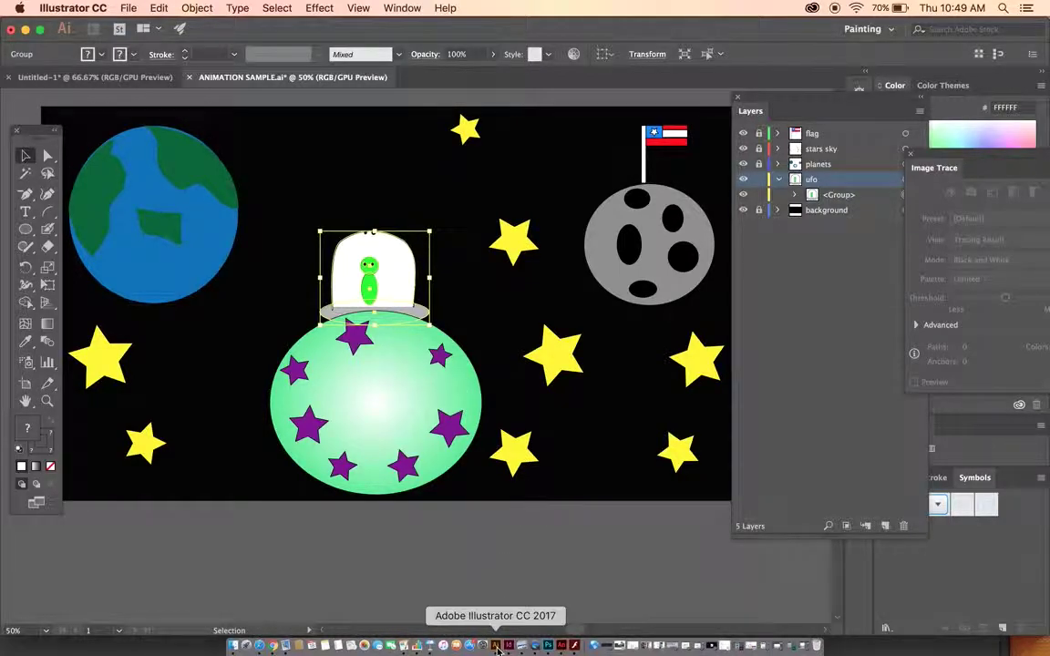
# Step: Add an empty Layer_4 above the ufo layer in Animate, then return to the Illustrator artwork
pyautogui.click(548, 645)
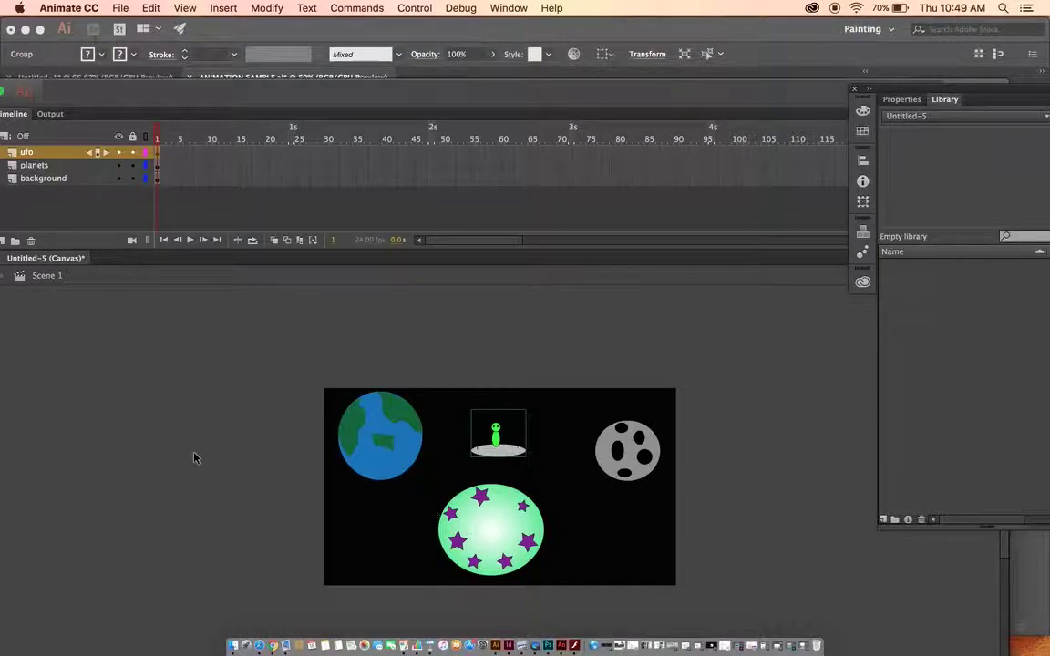
pyautogui.click(14, 241)
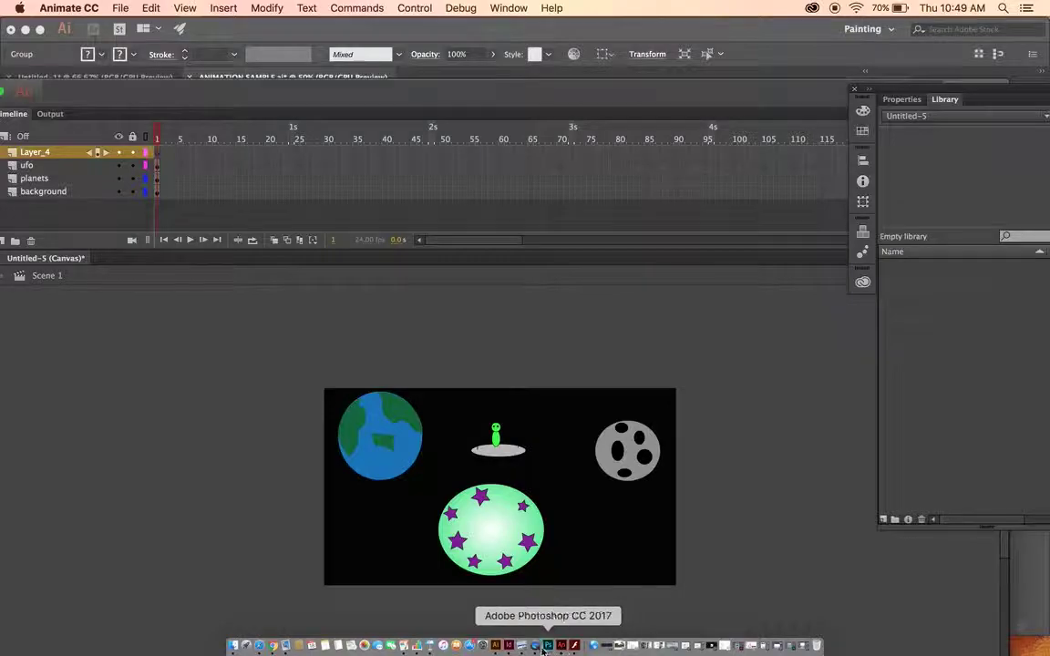
pyautogui.click(495, 645)
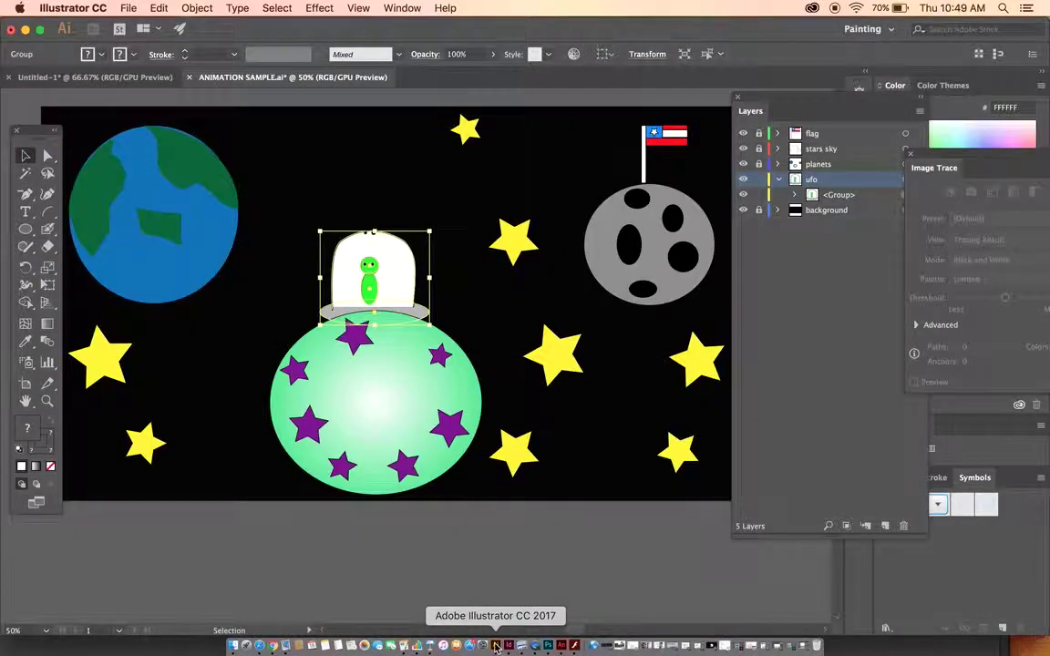
# Step: Deselect the UFO group, collapse the ufo layer and select all the yellow stars
pyautogui.click(472, 580)
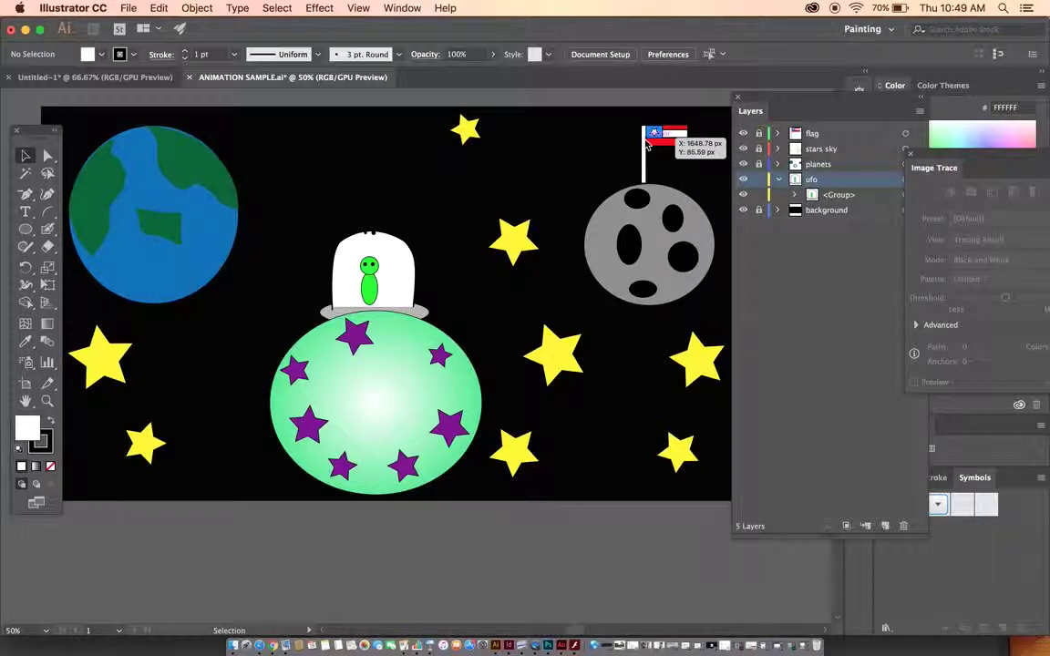
pyautogui.moveTo(647, 144); pyautogui.dragTo(648, 144)
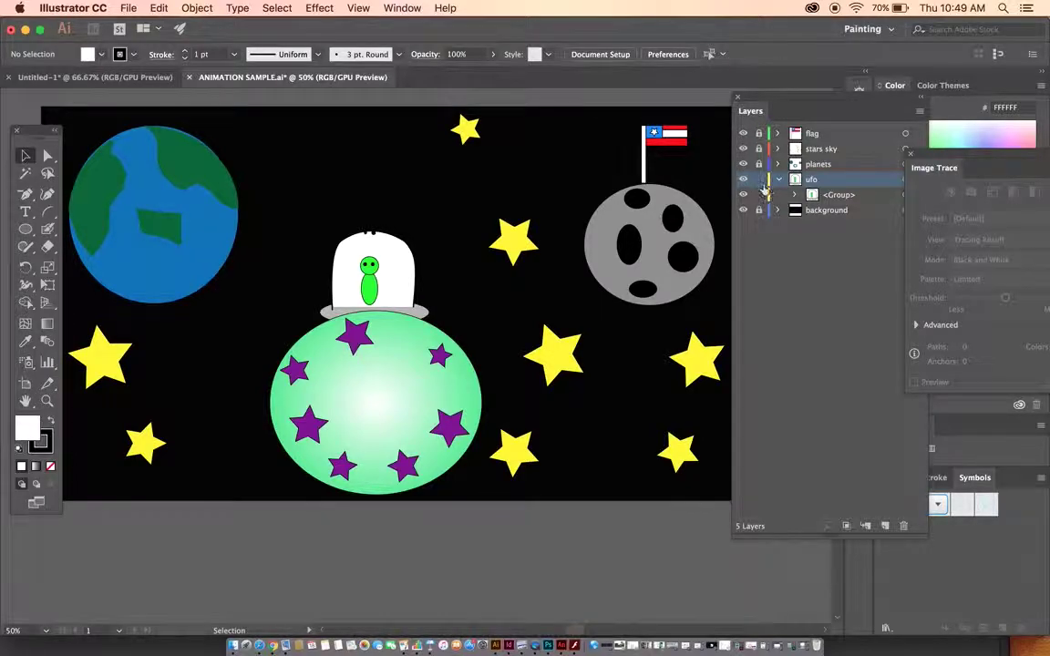
pyautogui.click(779, 180)
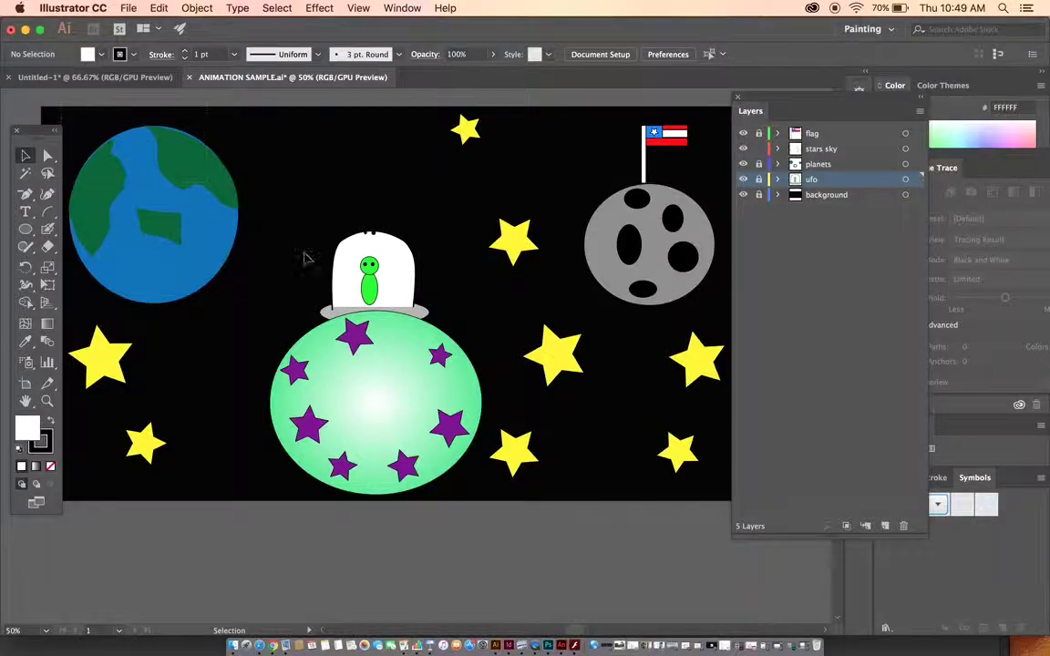
pyautogui.click(663, 453)
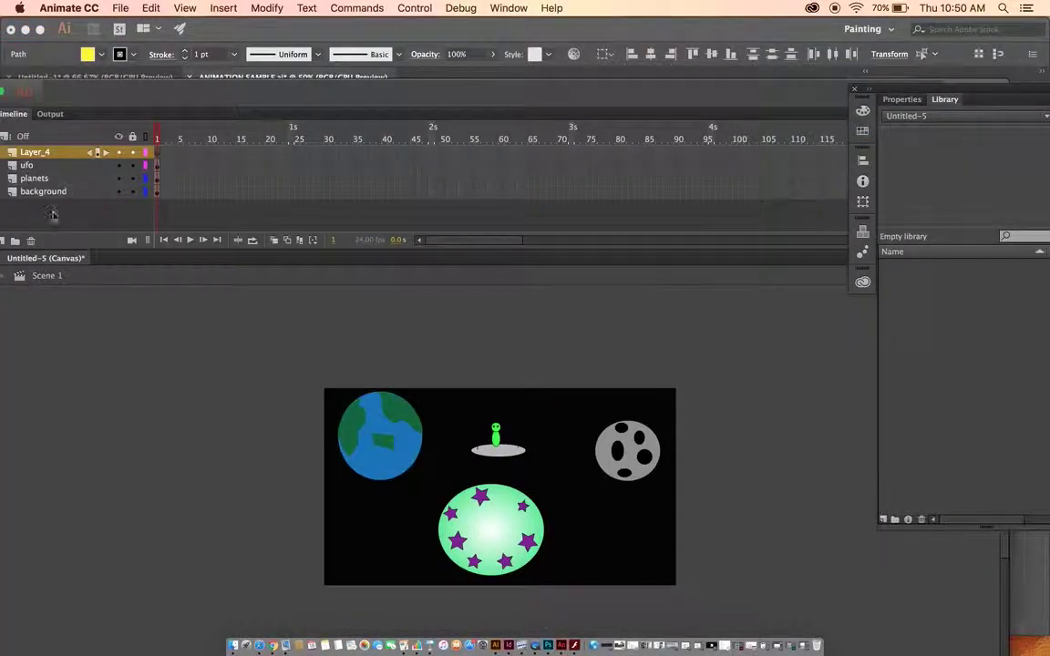
# Step: Paste the yellow stars with layers kept, then adjust star positions, undoing one accidental stretch
pyautogui.press('super+v')
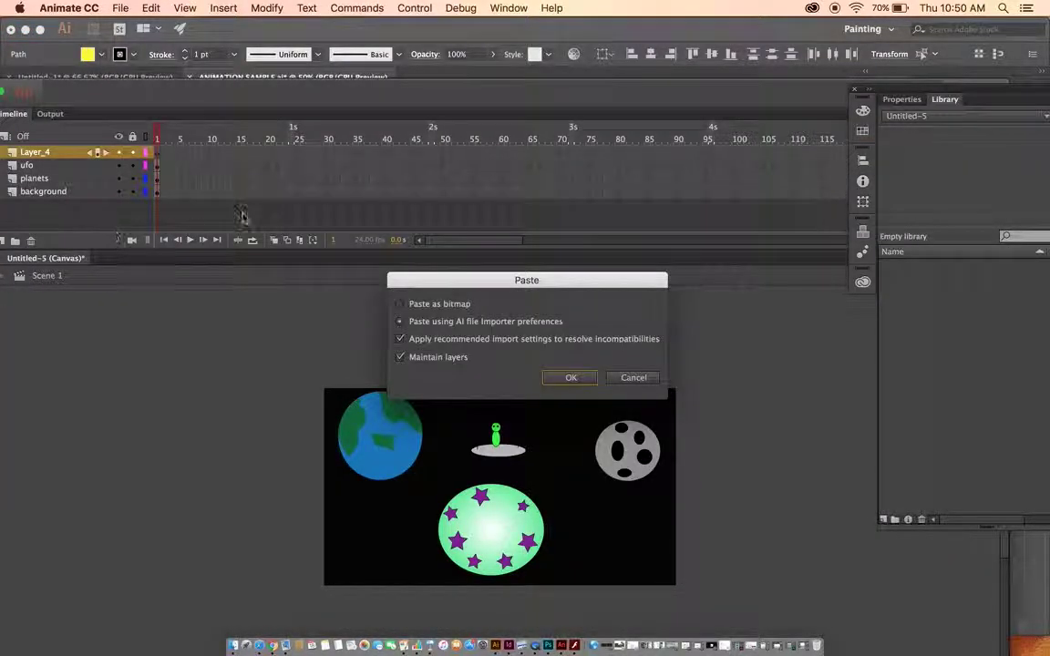
pyautogui.click(558, 377)
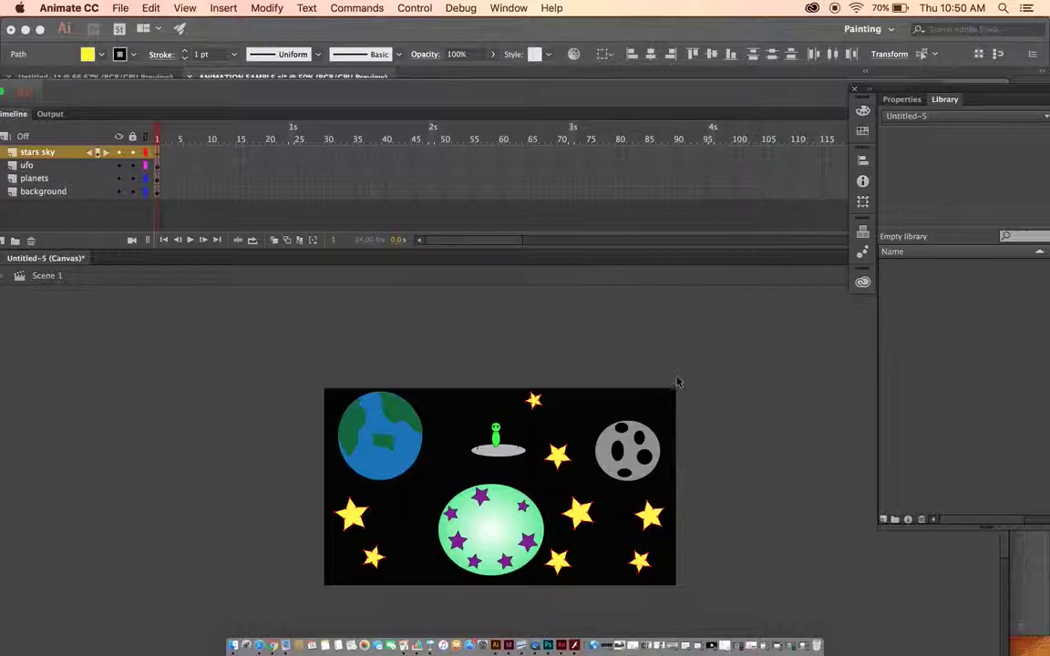
pyautogui.moveTo(566, 463)
pyautogui.mouseDown()
pyautogui.moveTo(567, 428)
pyautogui.moveTo(569, 473)
pyautogui.mouseUp()
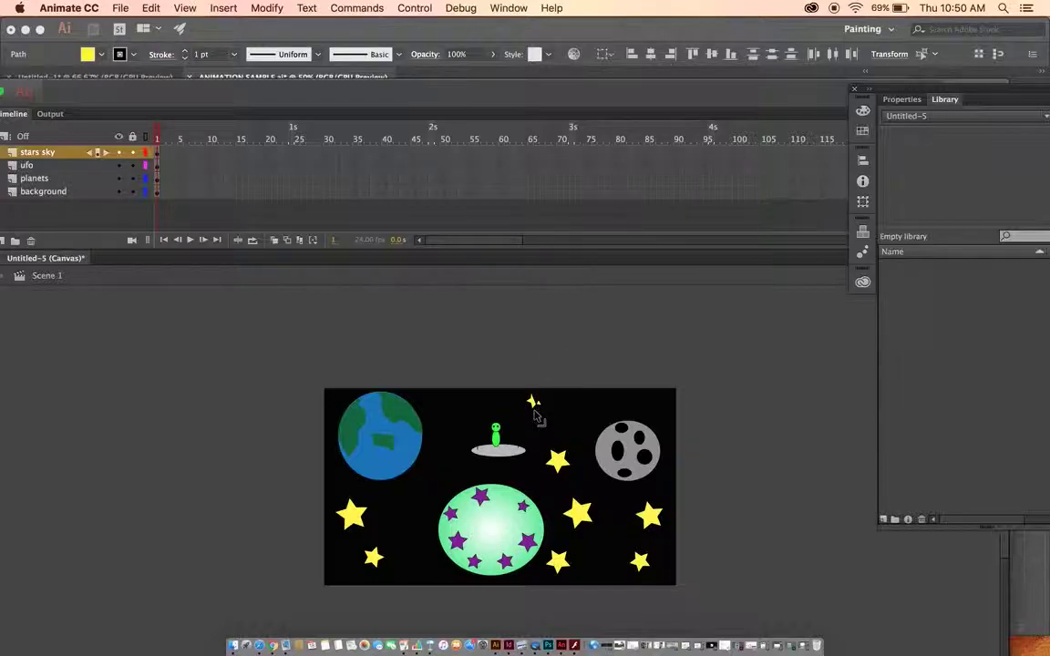
pyautogui.moveTo(535, 412); pyautogui.dragTo(537, 424)
pyautogui.press('super+z')
pyautogui.moveTo(536, 410); pyautogui.dragTo(536, 421)
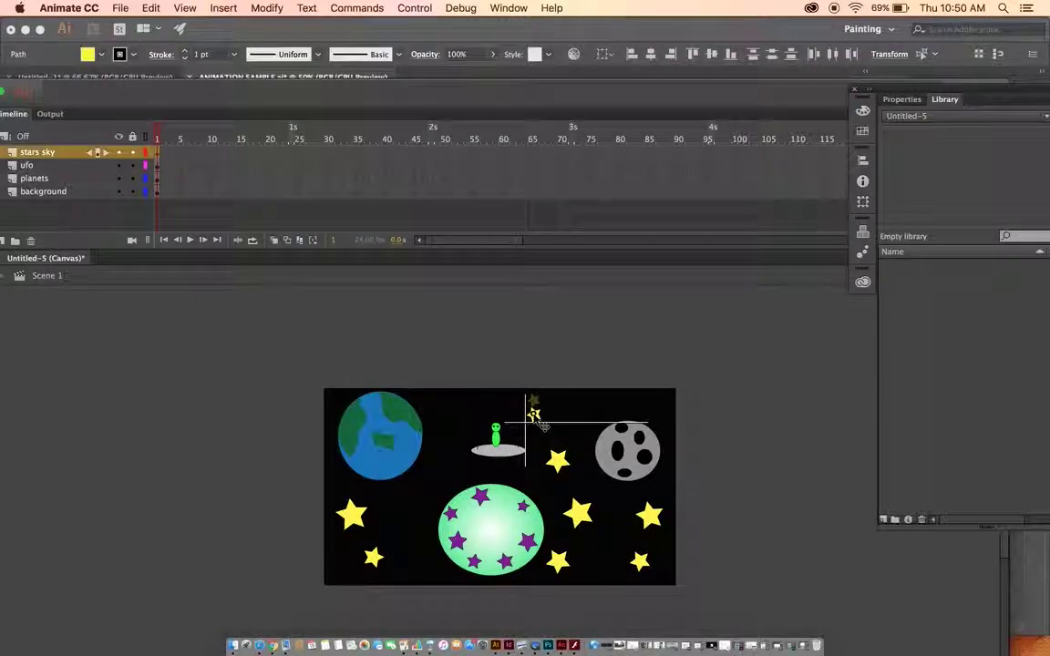